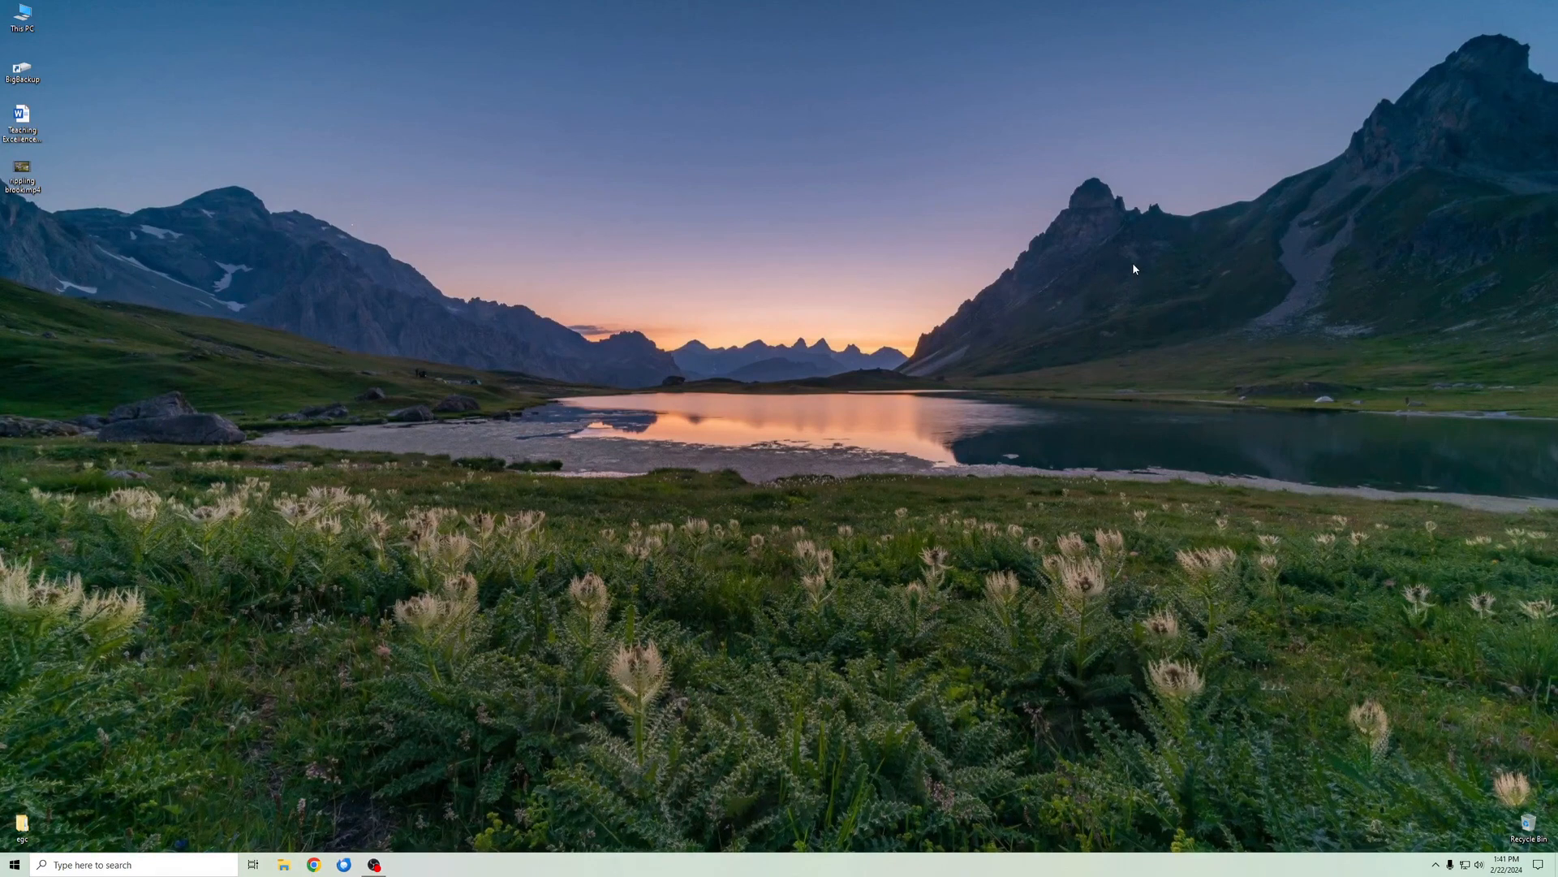
- Watch part of the rippling brook.mp4 video from the desktop, close the player and put the file back among the desktop icons
drag(21, 173, 718, 333)
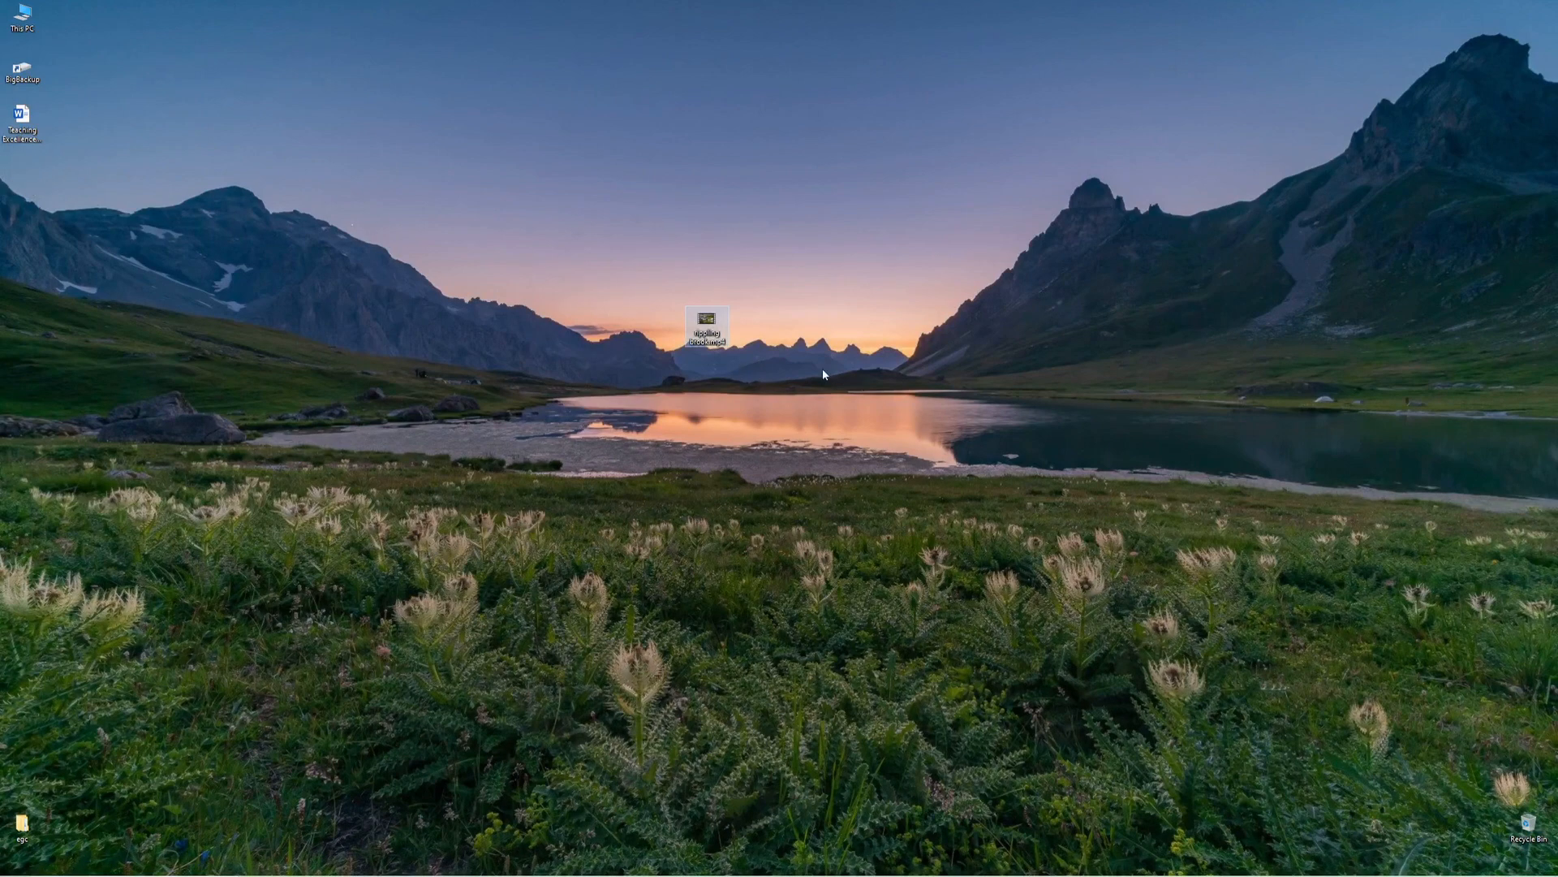
double_click(705, 318)
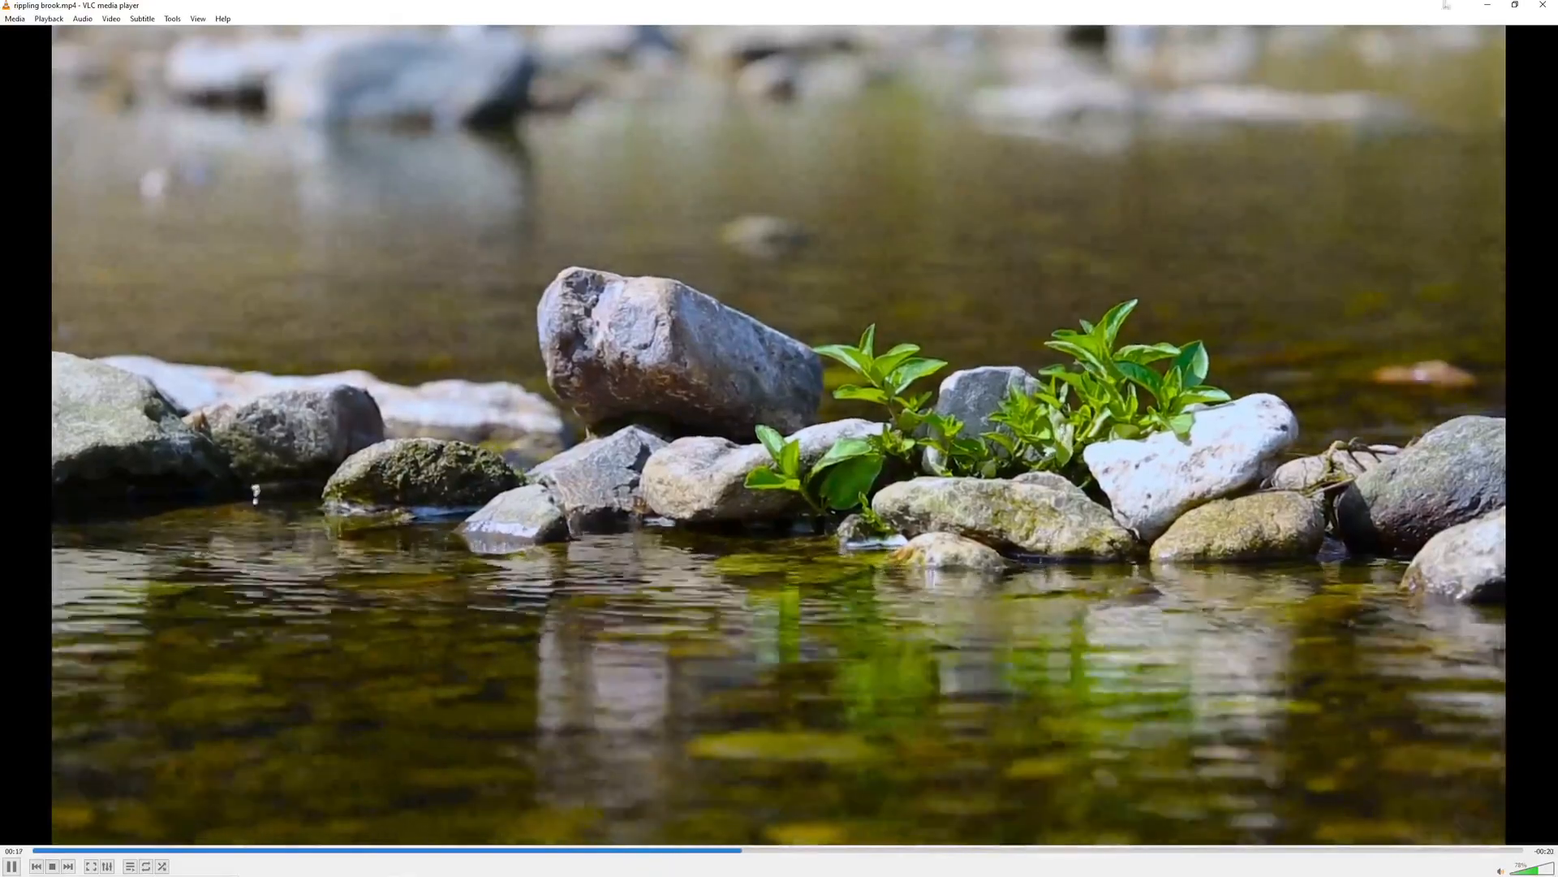
click(1540, 9)
drag(707, 327, 32, 229)
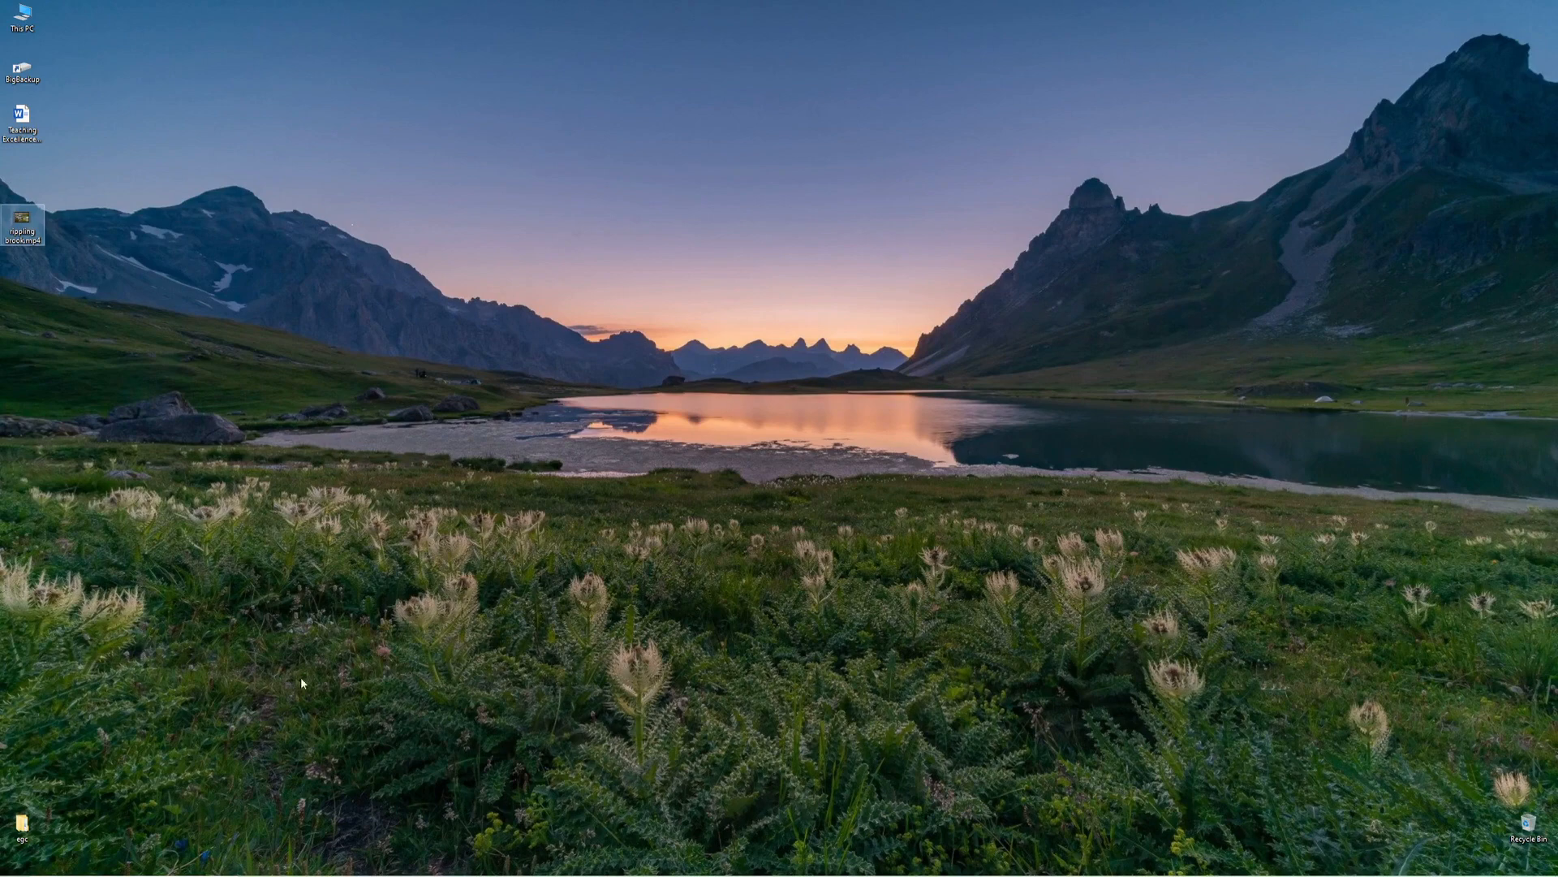
- Launch PowerPoint and create a blank presentation
click(73, 865)
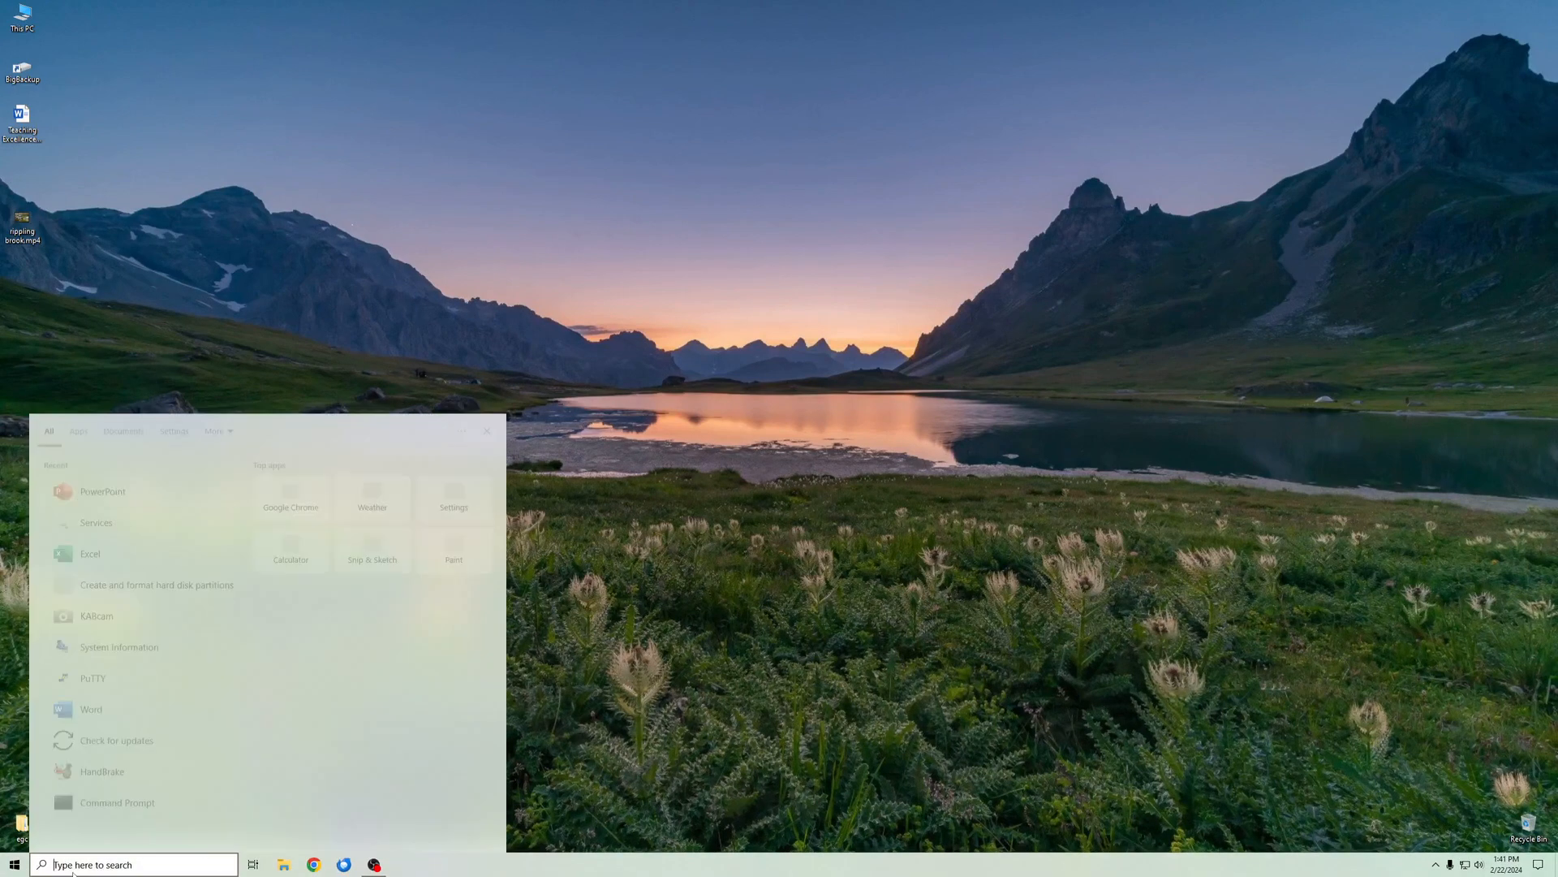
text(pow)
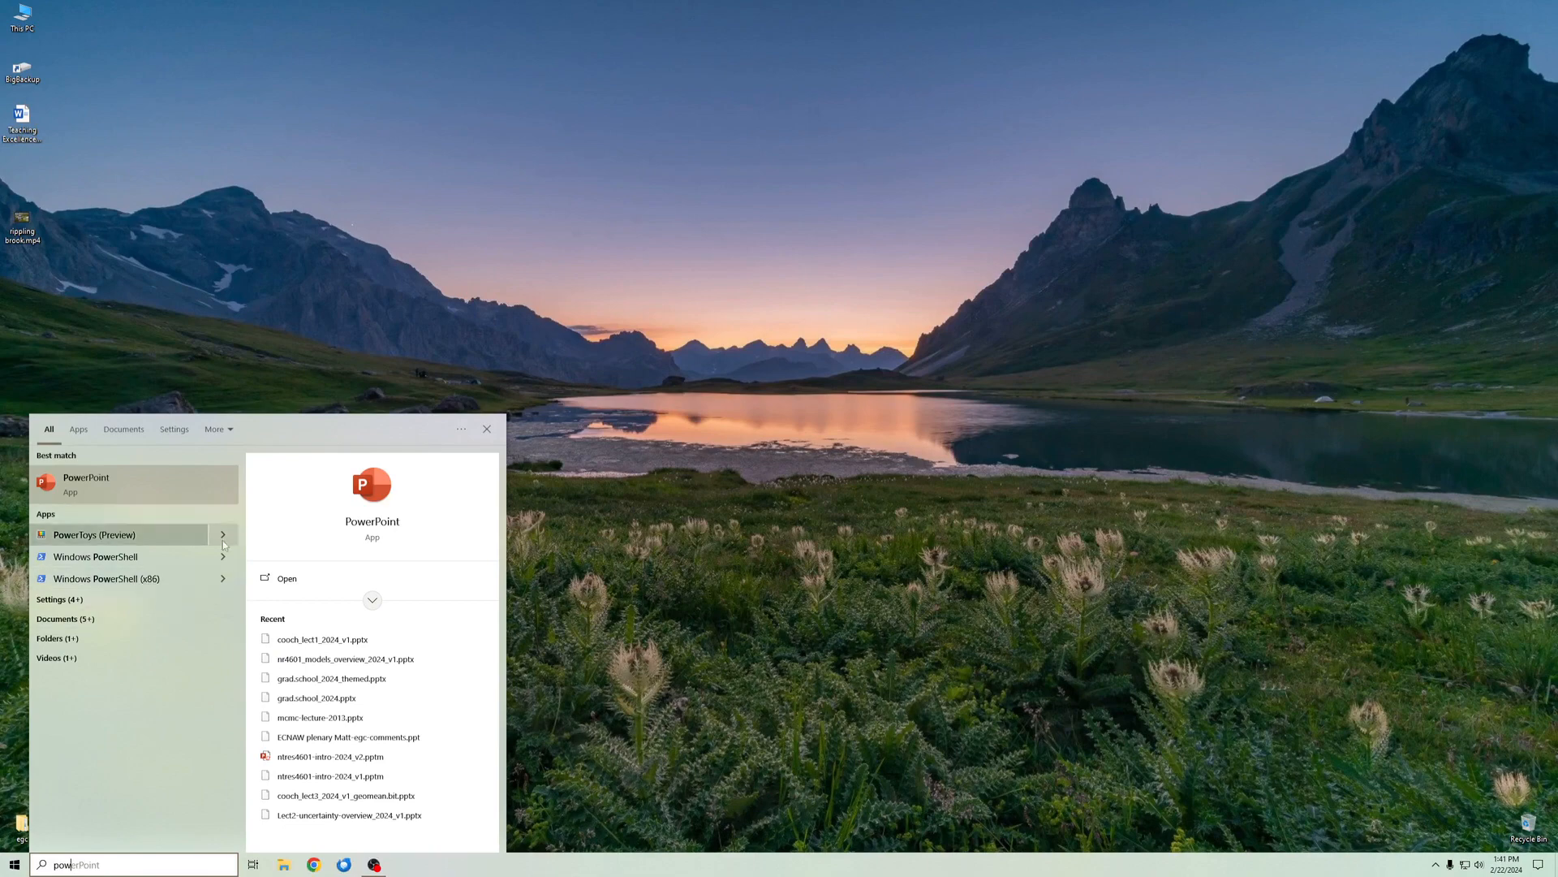
key(Return)
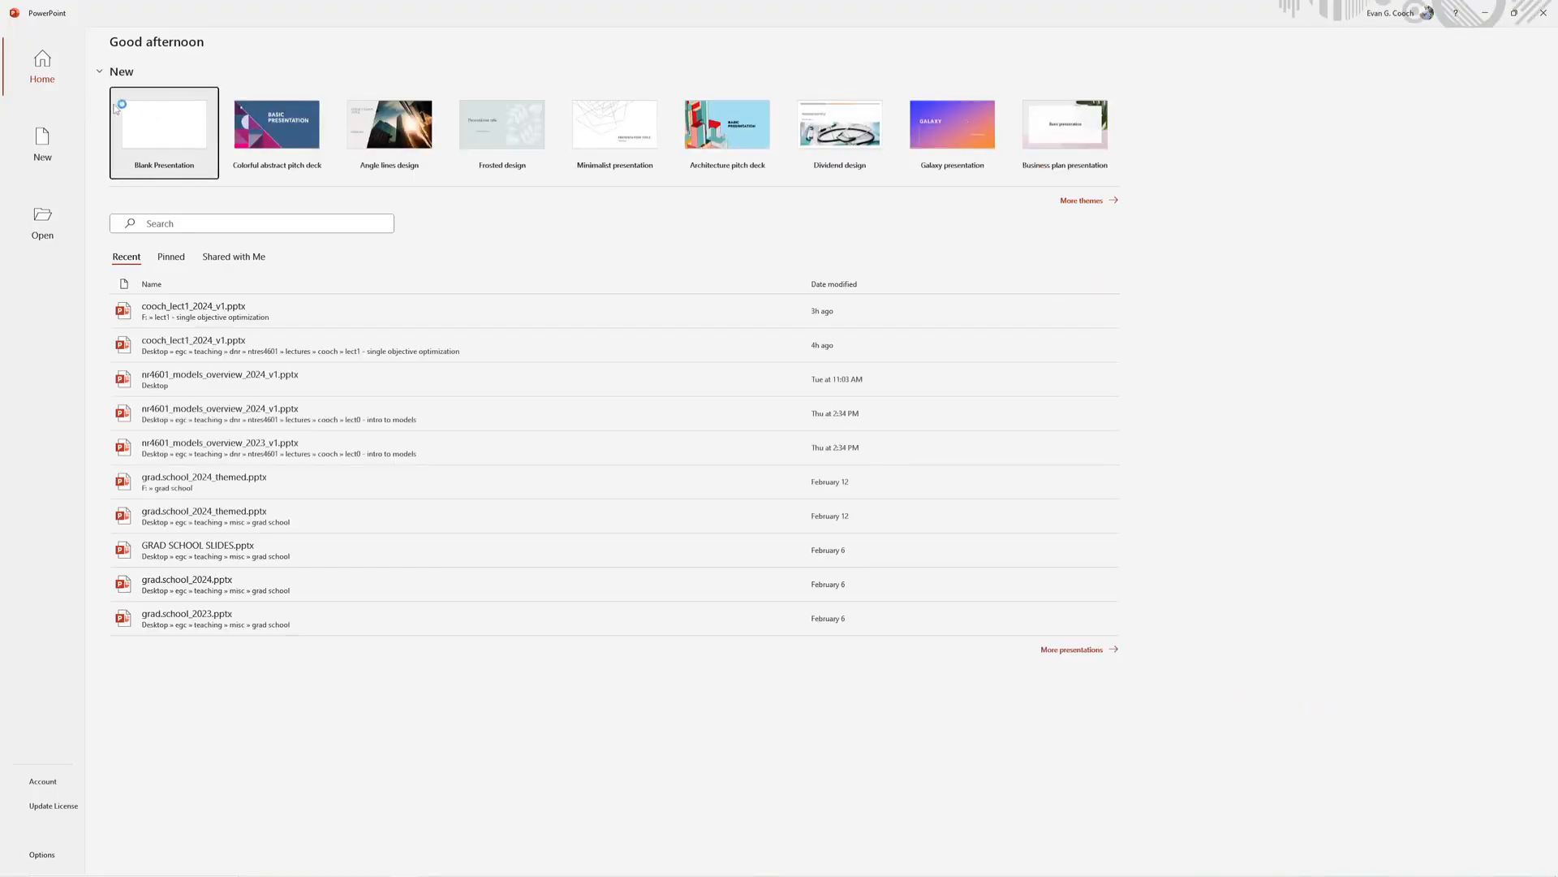
click(163, 124)
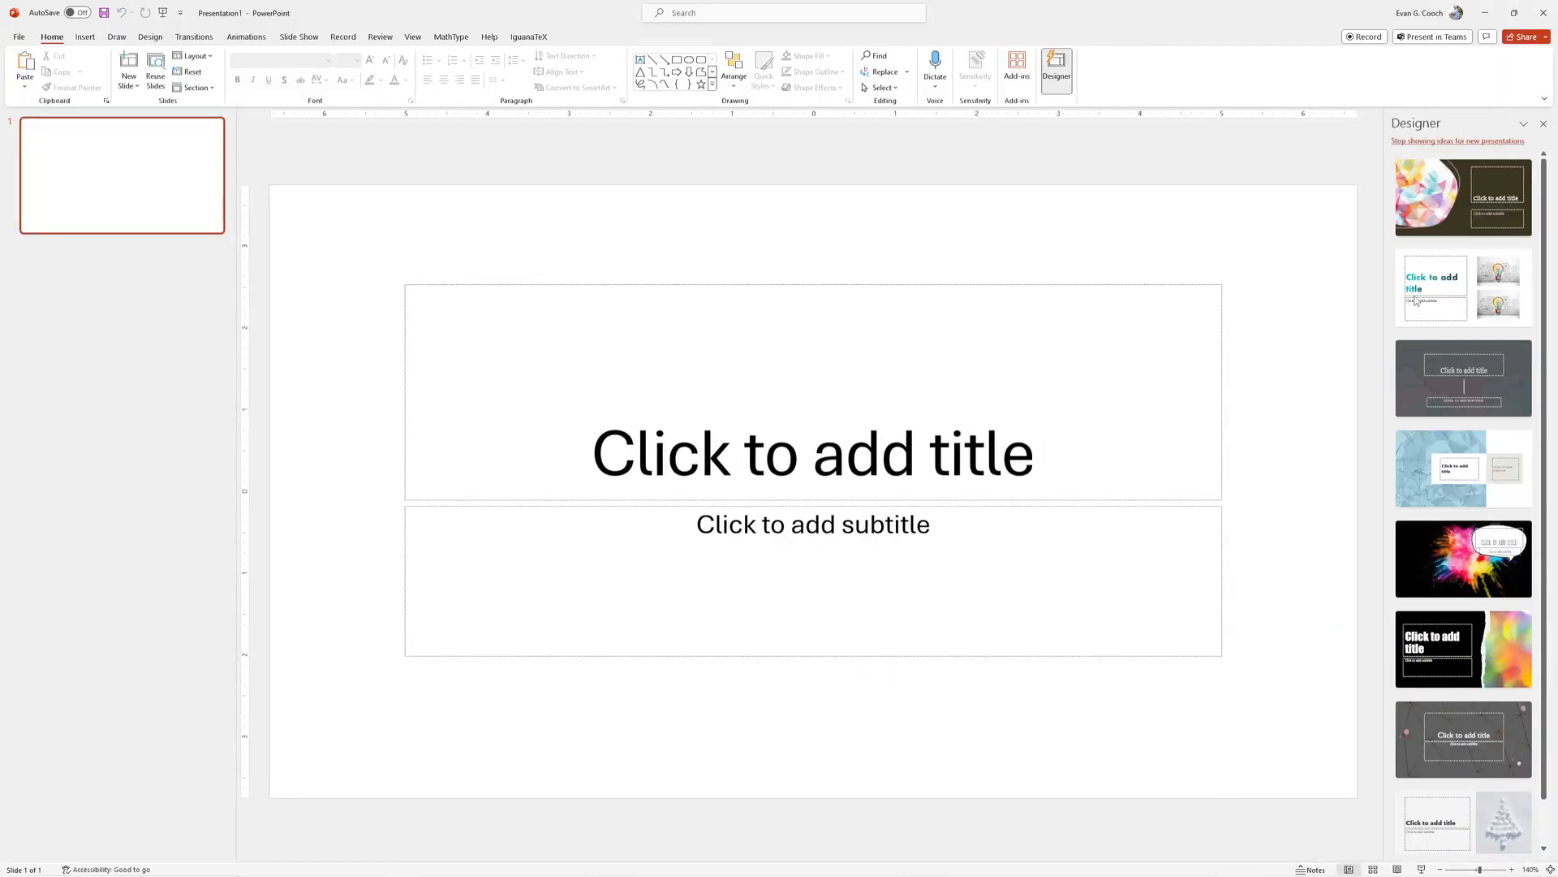
- Dismiss the design suggestions and delete the title and subtitle placeholders from the slide
click(1544, 124)
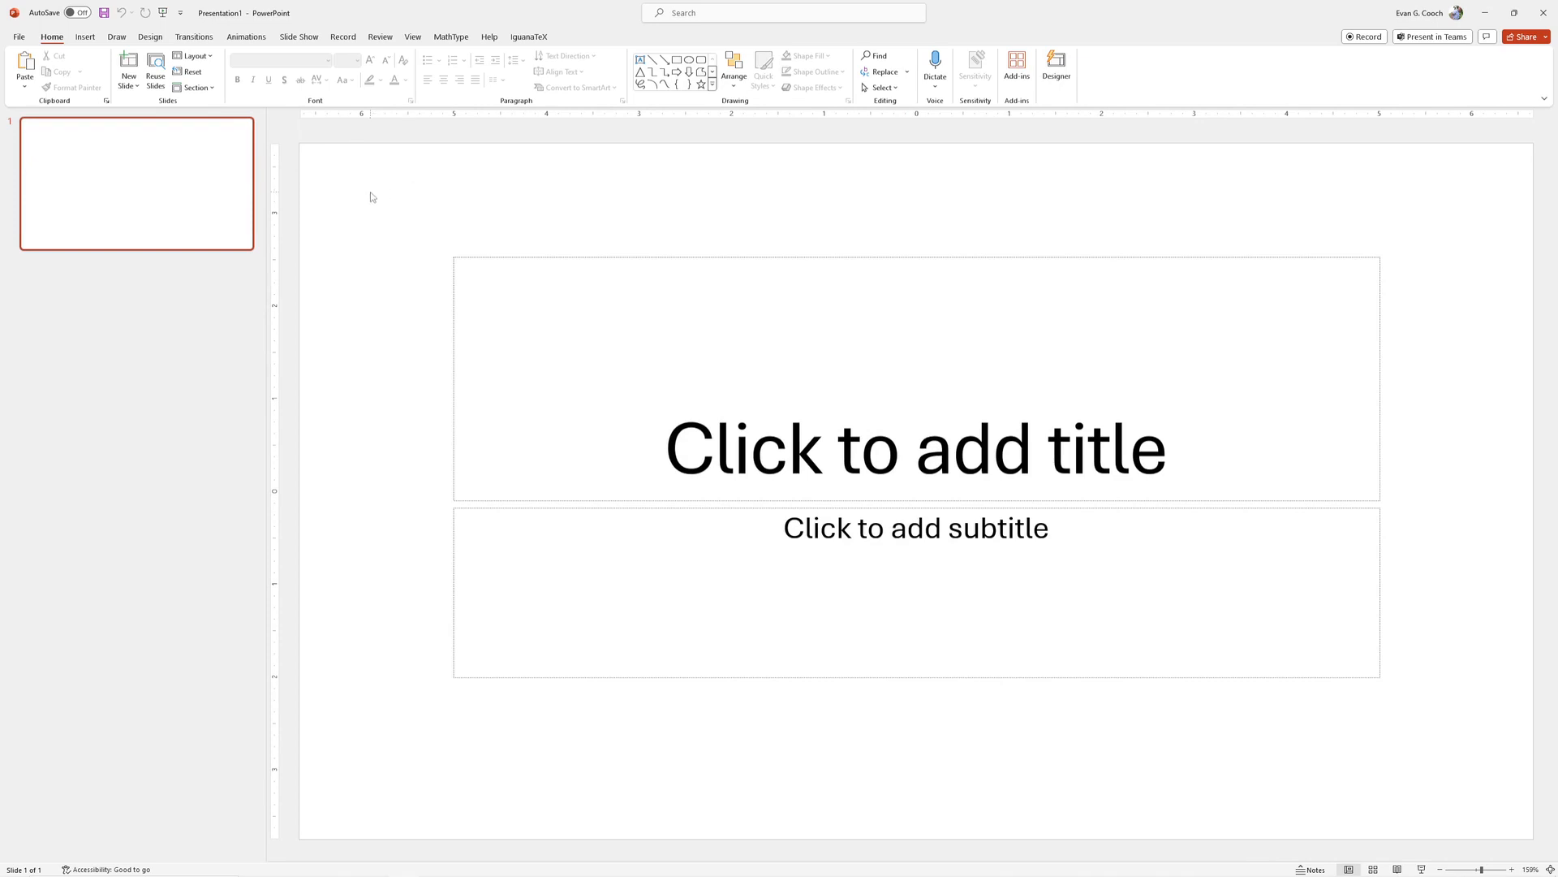
drag(379, 196, 1480, 792)
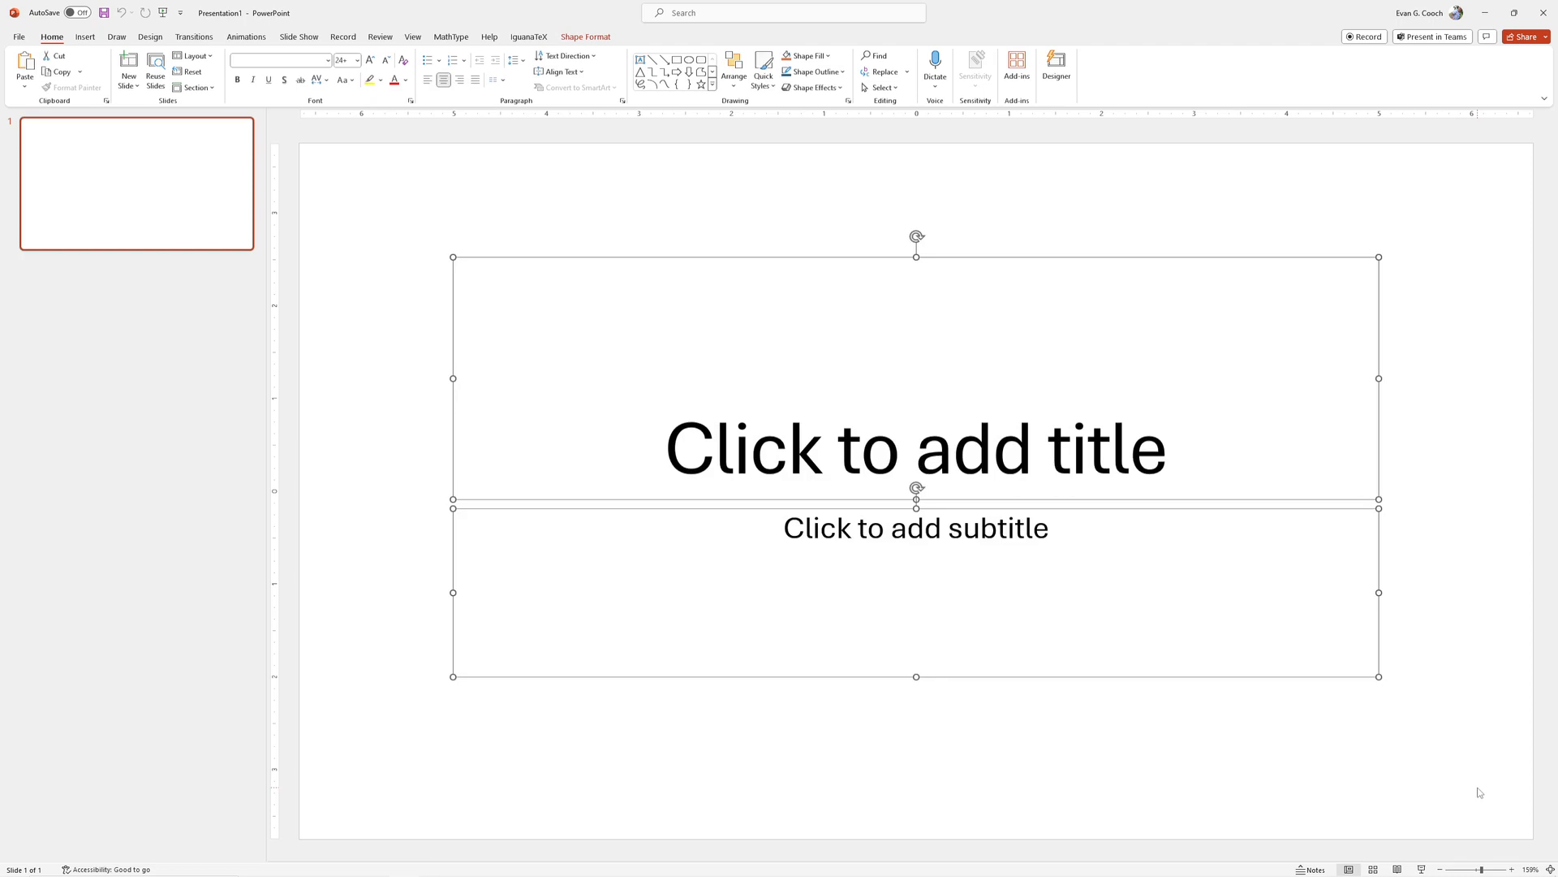
key(Delete)
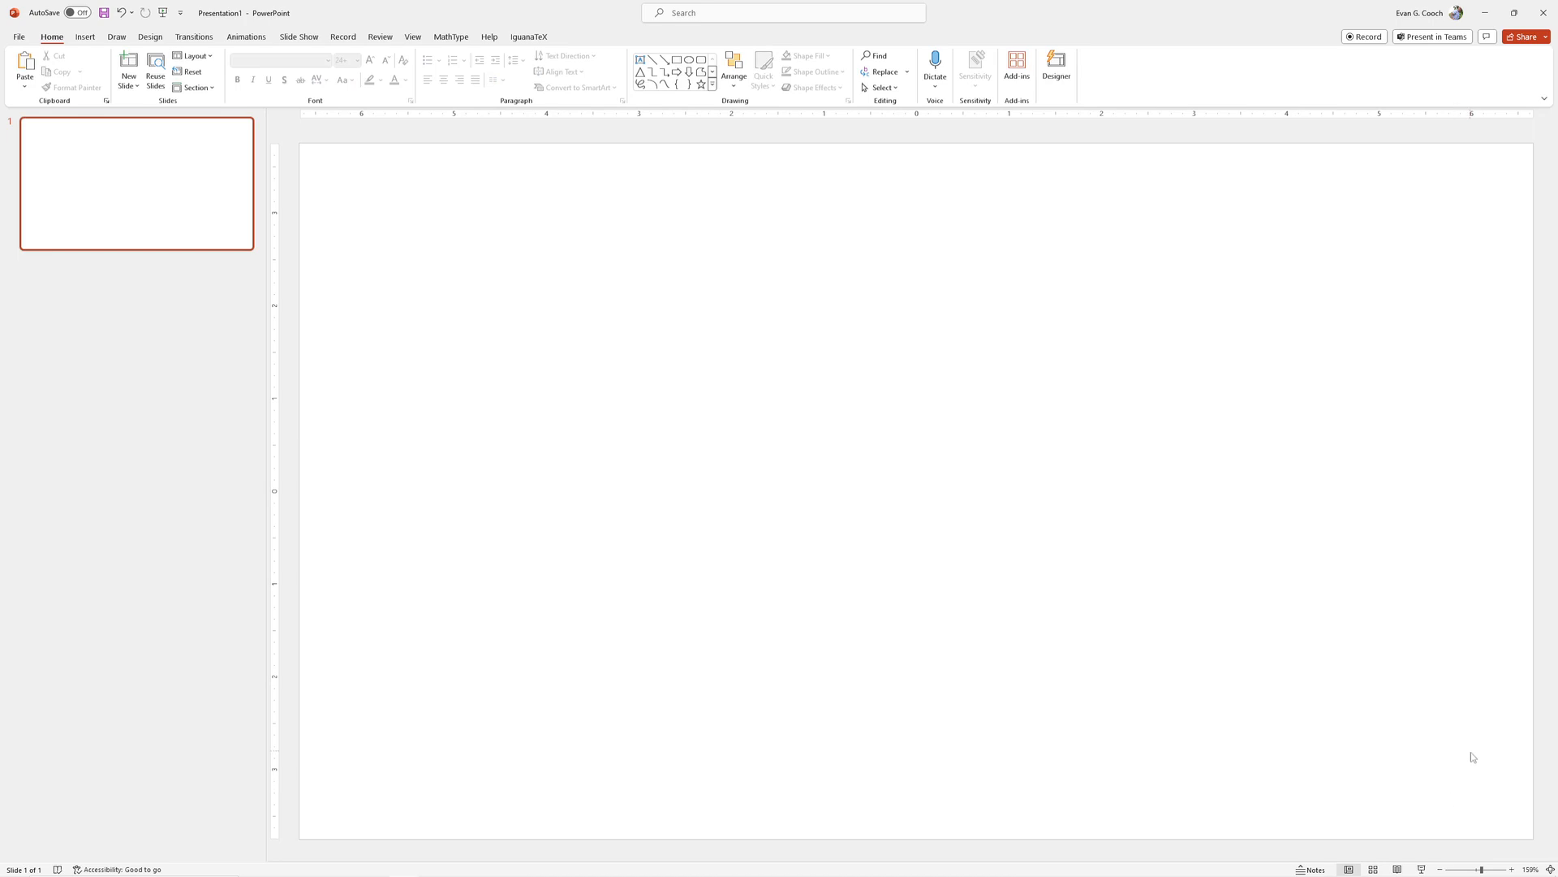
- Insert the video rippling brook.mp4 from the computer's desktop folder onto the empty slide
click(85, 37)
click(885, 87)
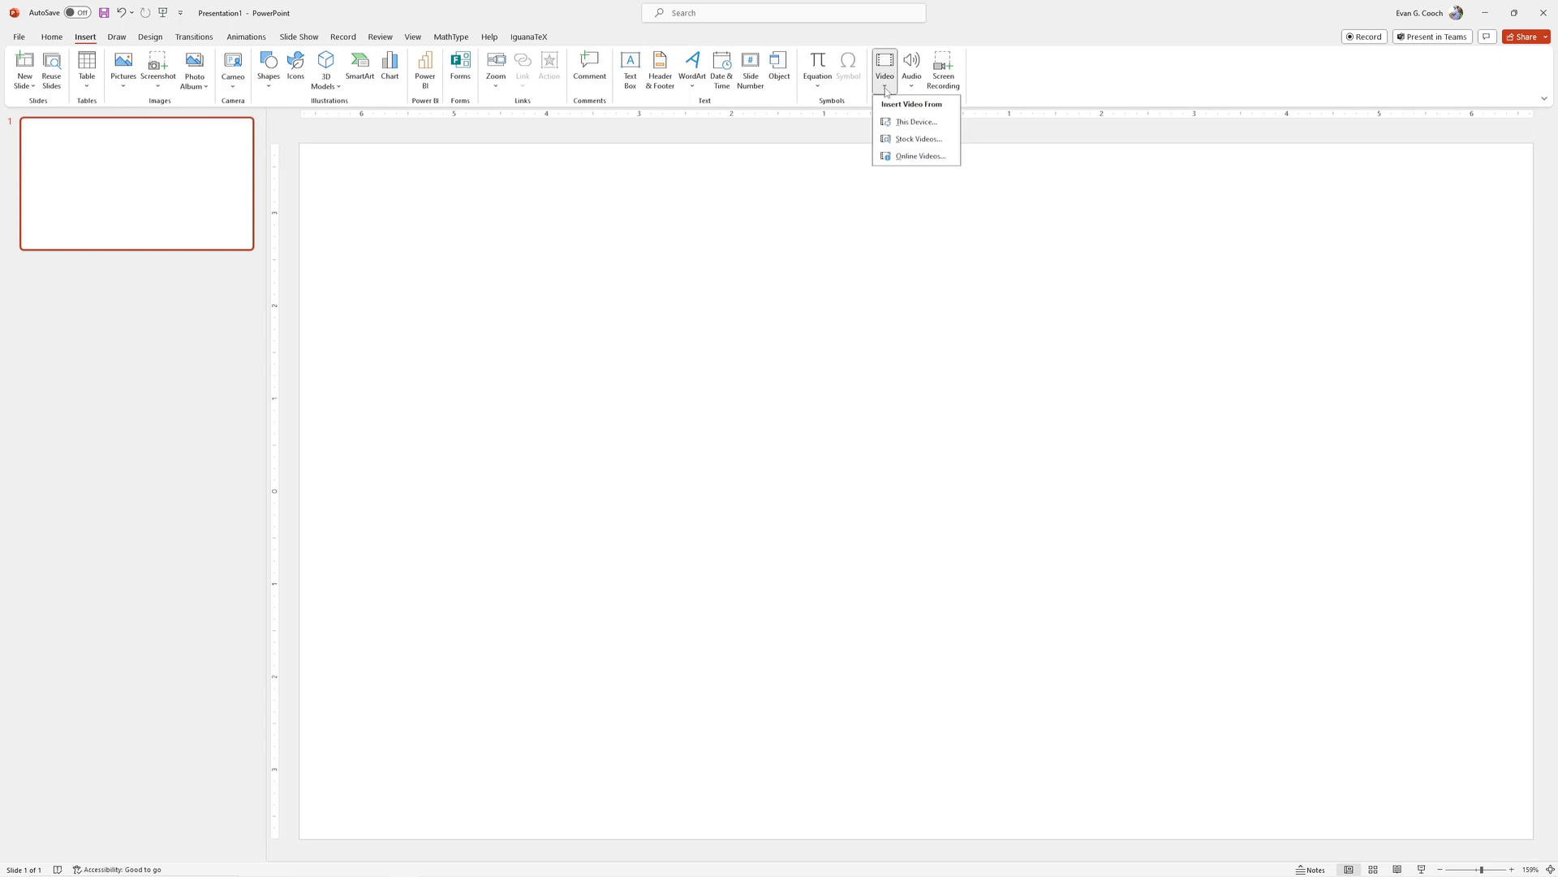
click(916, 127)
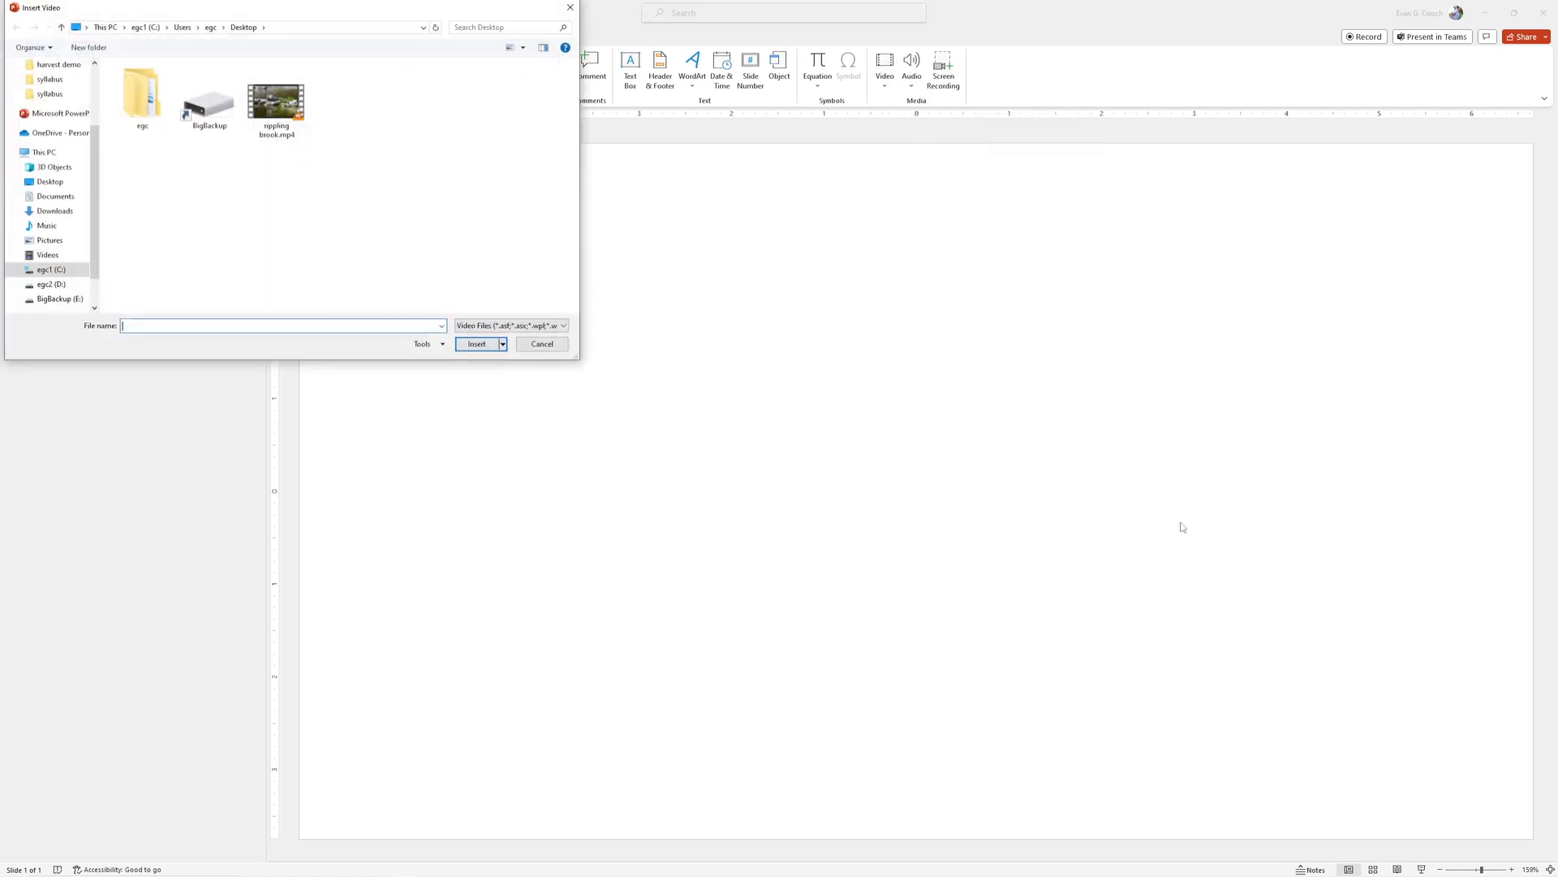
click(273, 107)
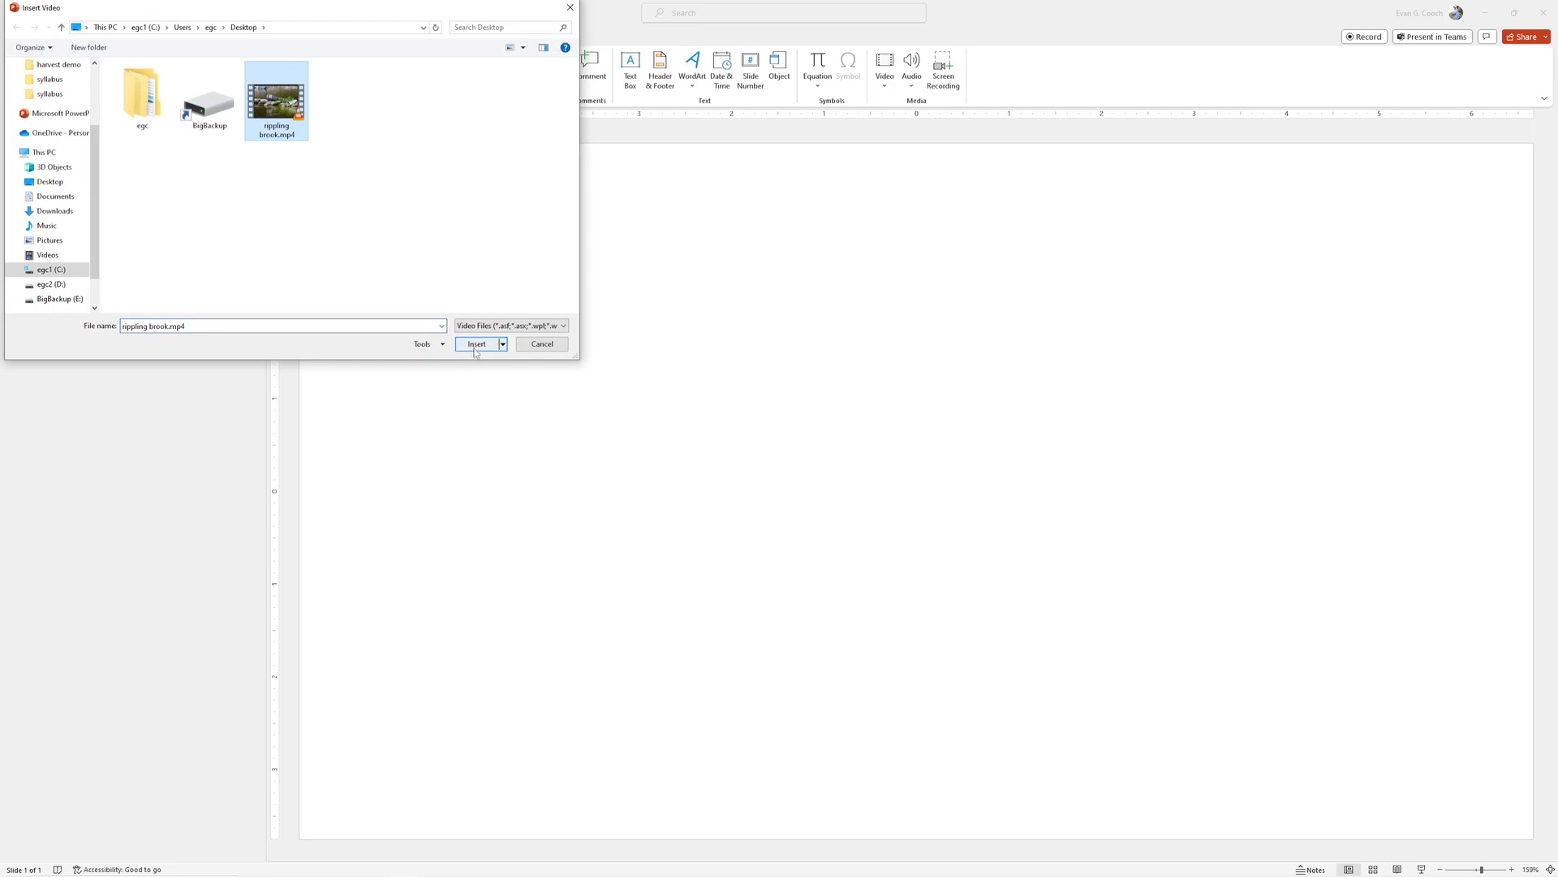
click(477, 344)
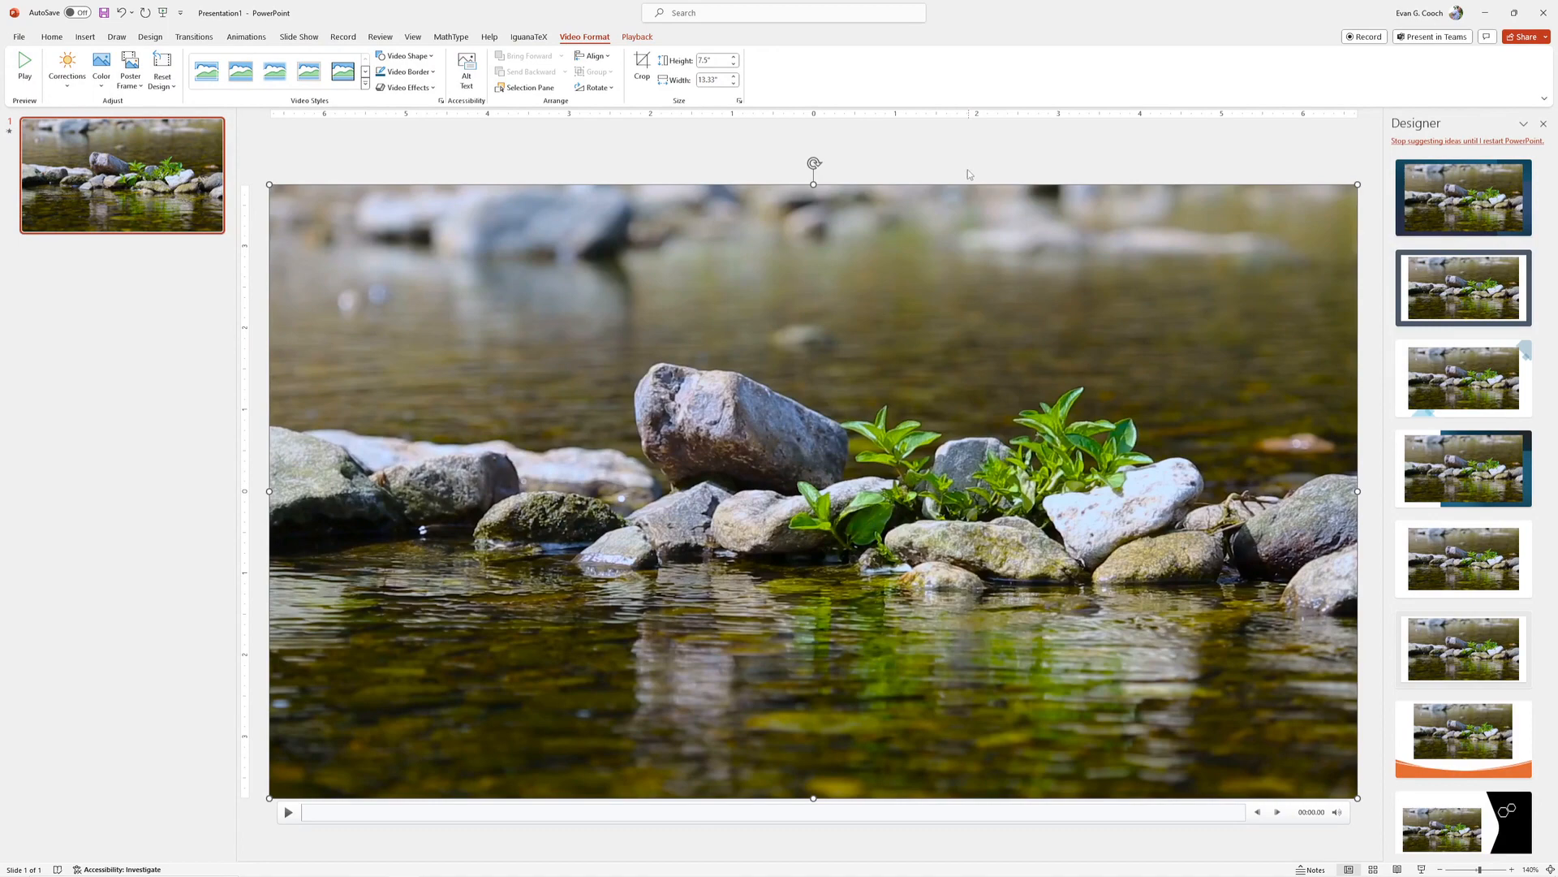
- Play the inserted video briefly on the slide, pause it and rewind it to the start
drag(1357, 185, 1287, 183)
click(289, 813)
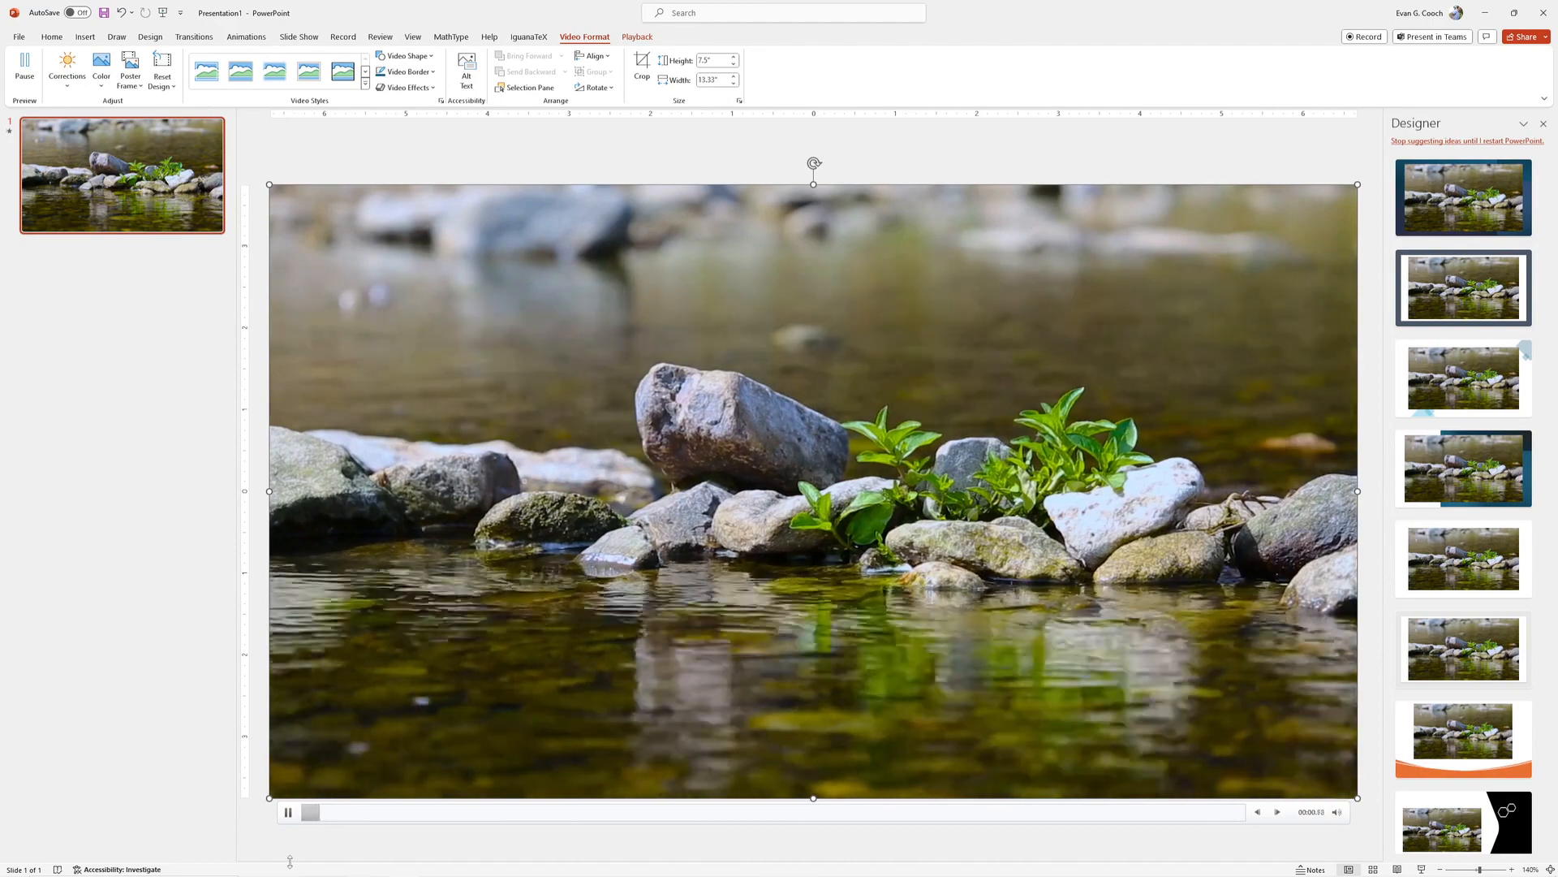
click(286, 813)
drag(382, 812, 255, 813)
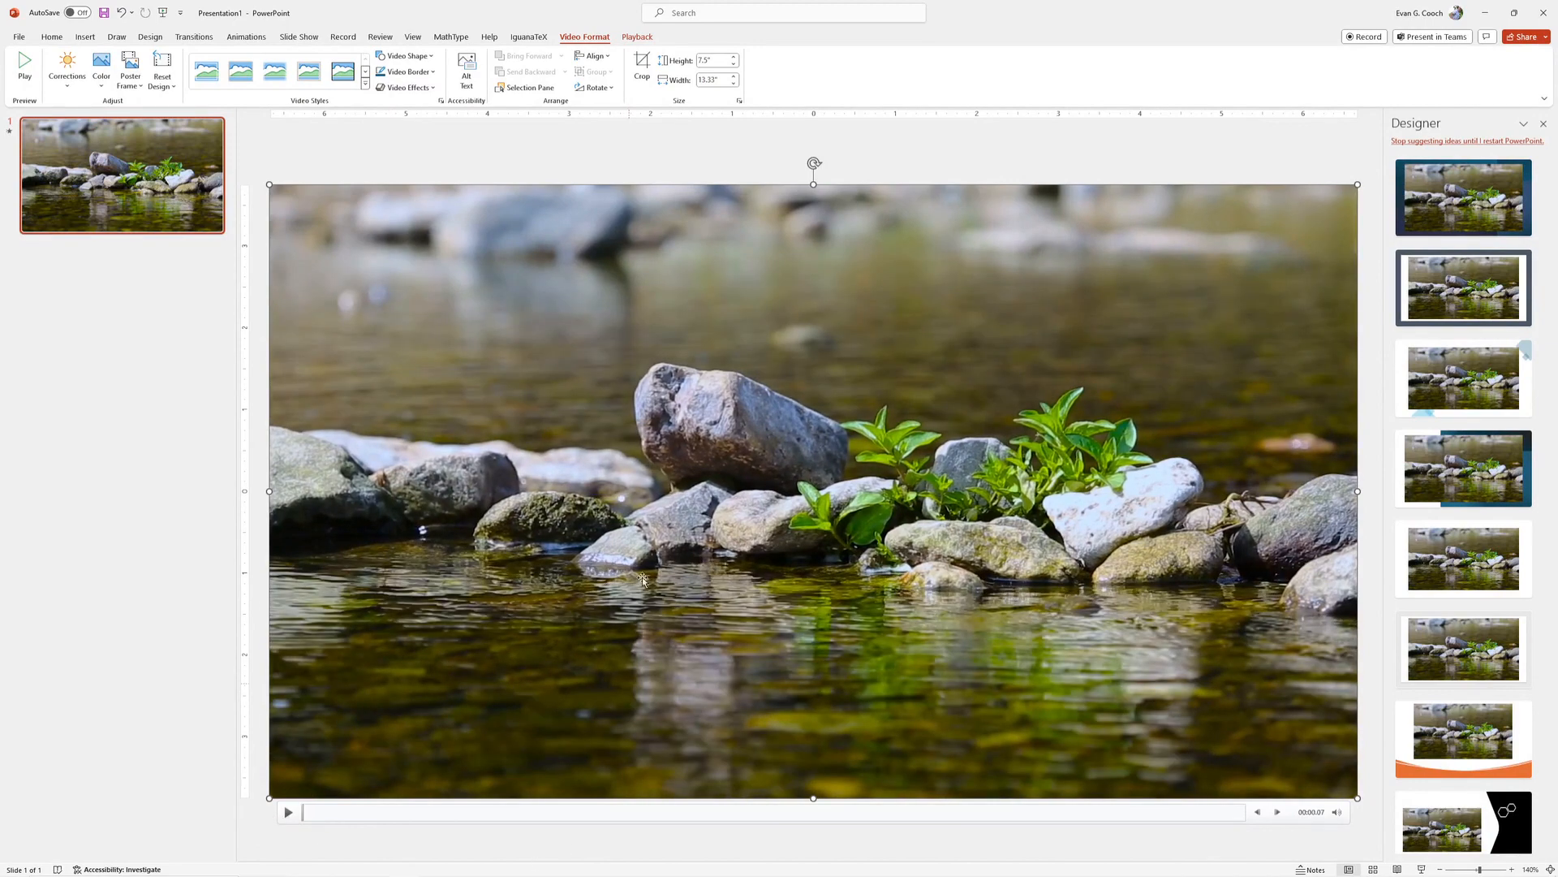
- Add a text box over the water in the lower part of the video reading "This is my tutorial..."
click(86, 38)
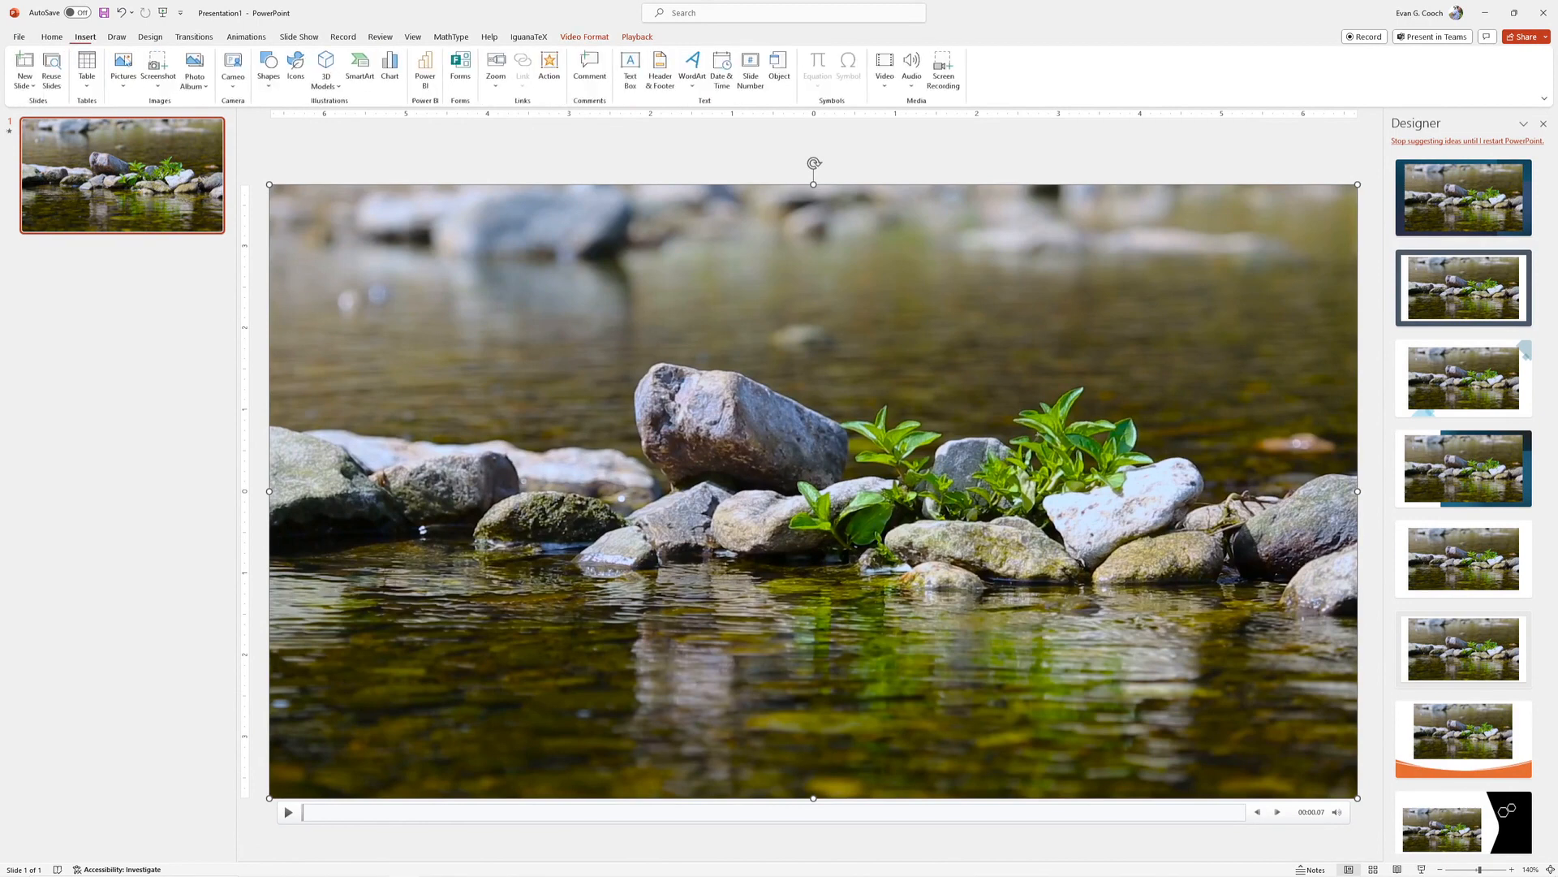
click(636, 91)
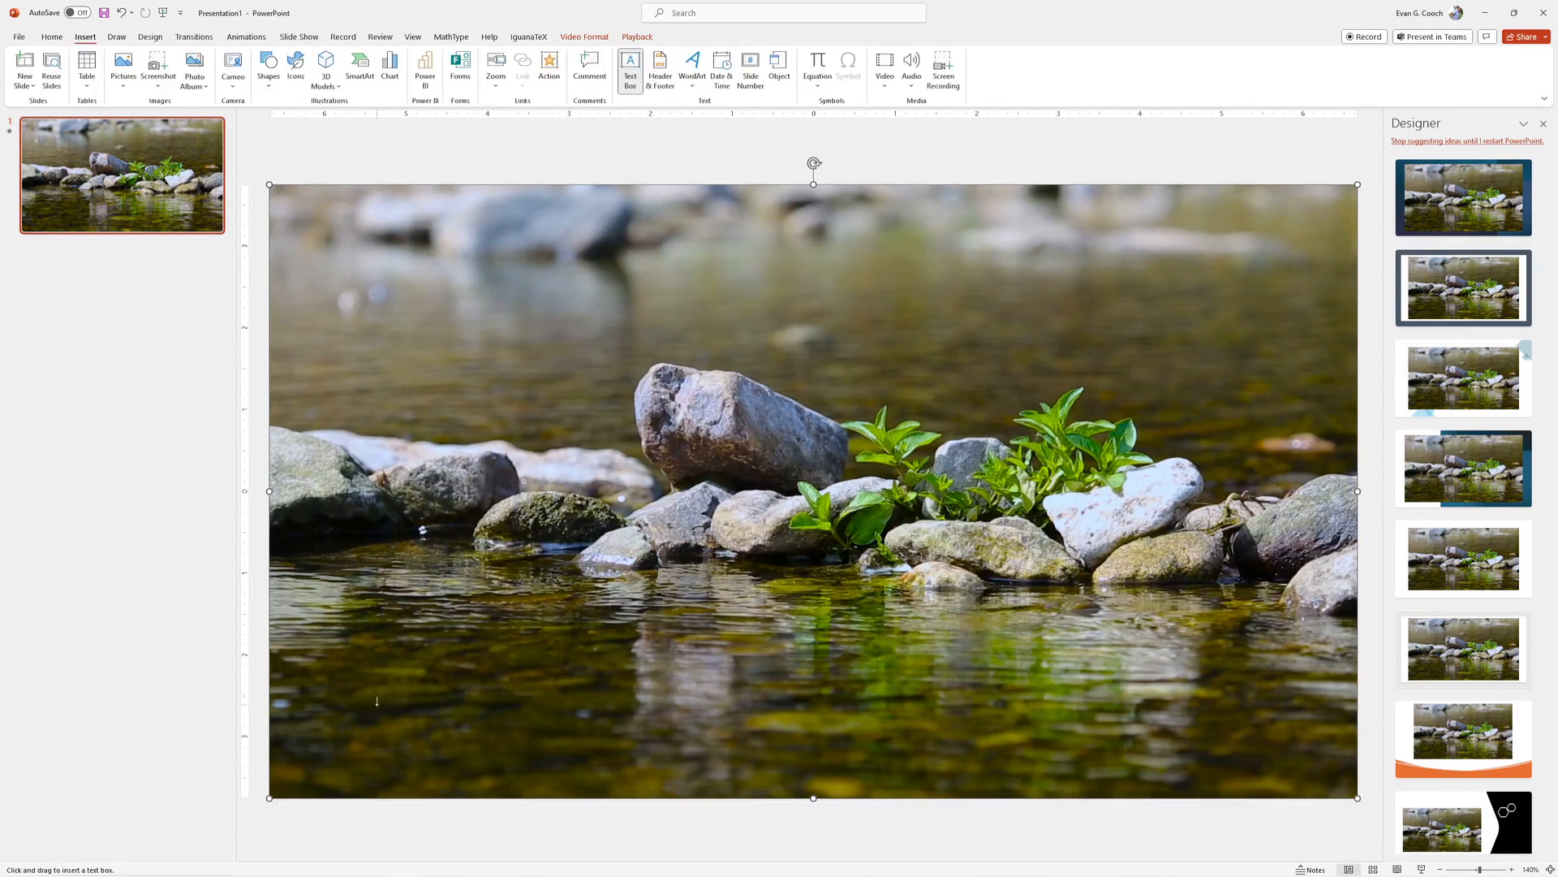
click(377, 701)
text(Th)
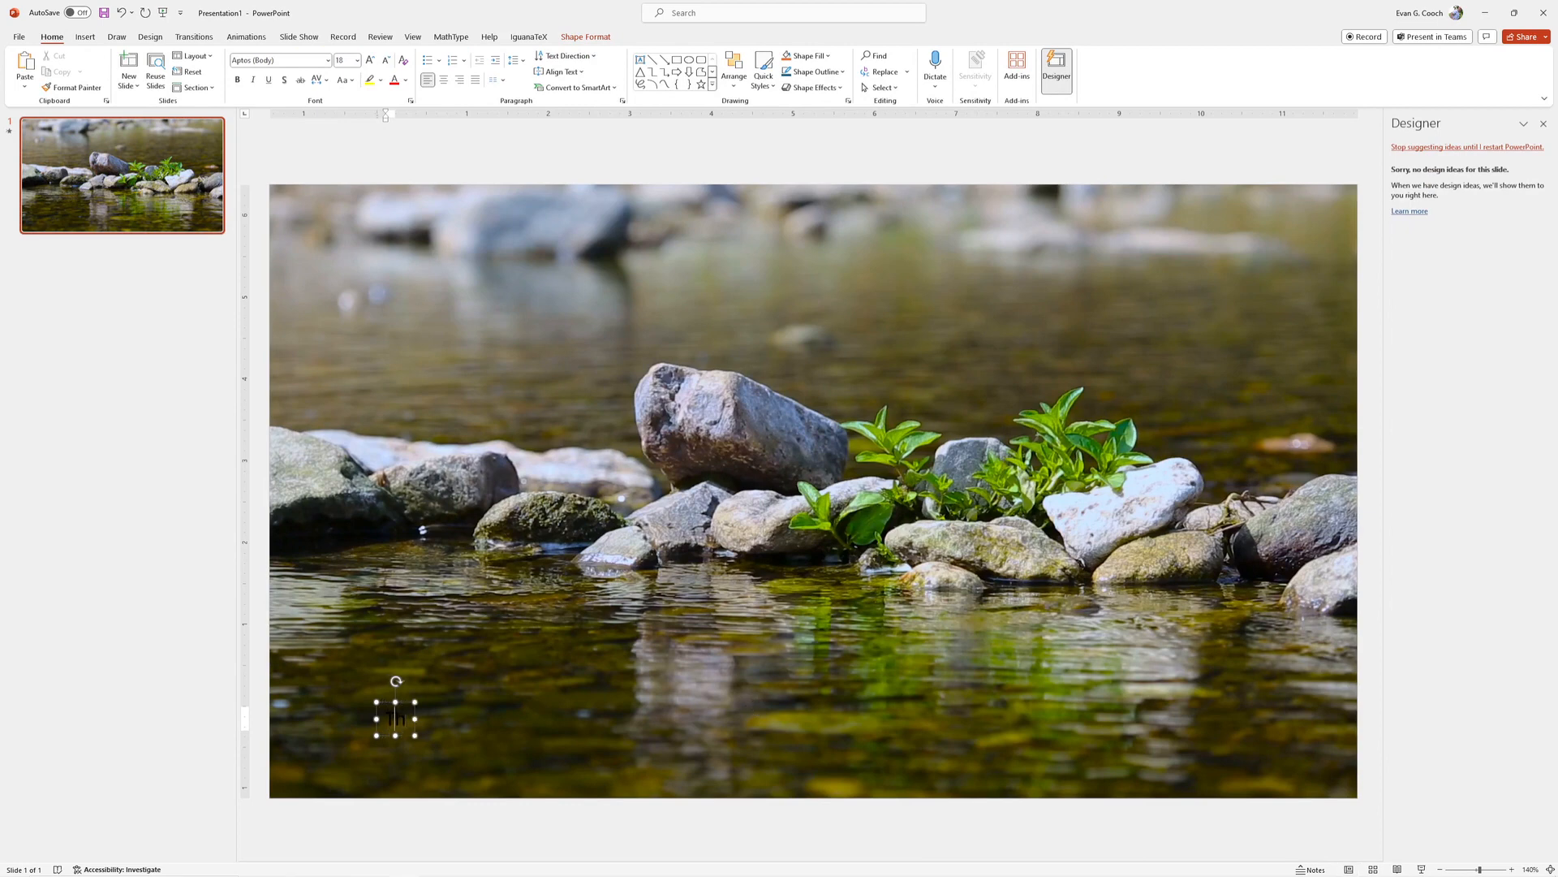
text(is is my)
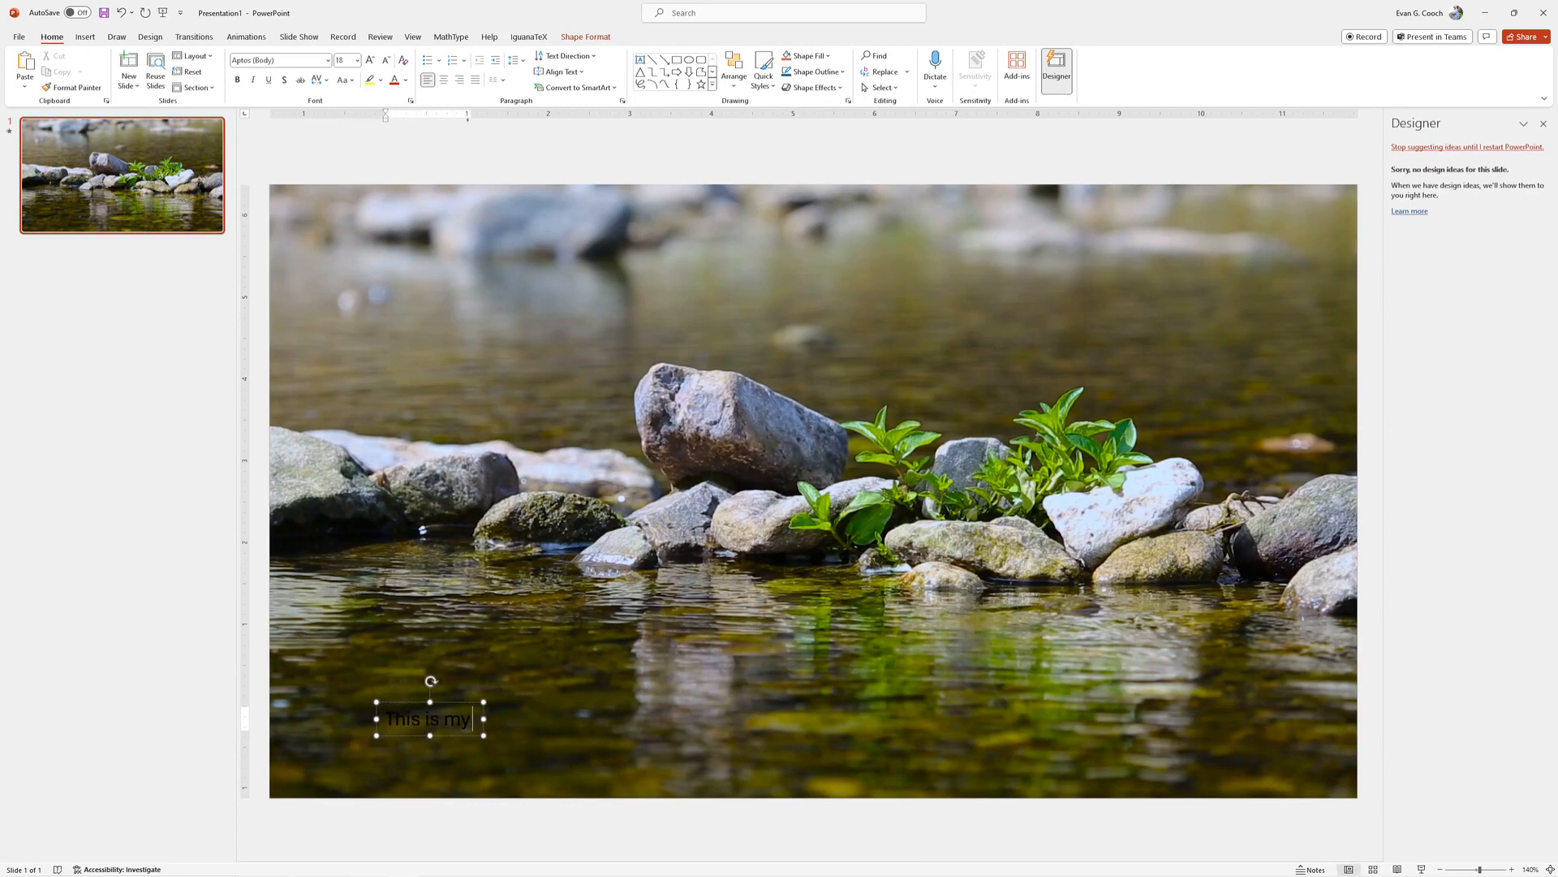
text( tutorial...)
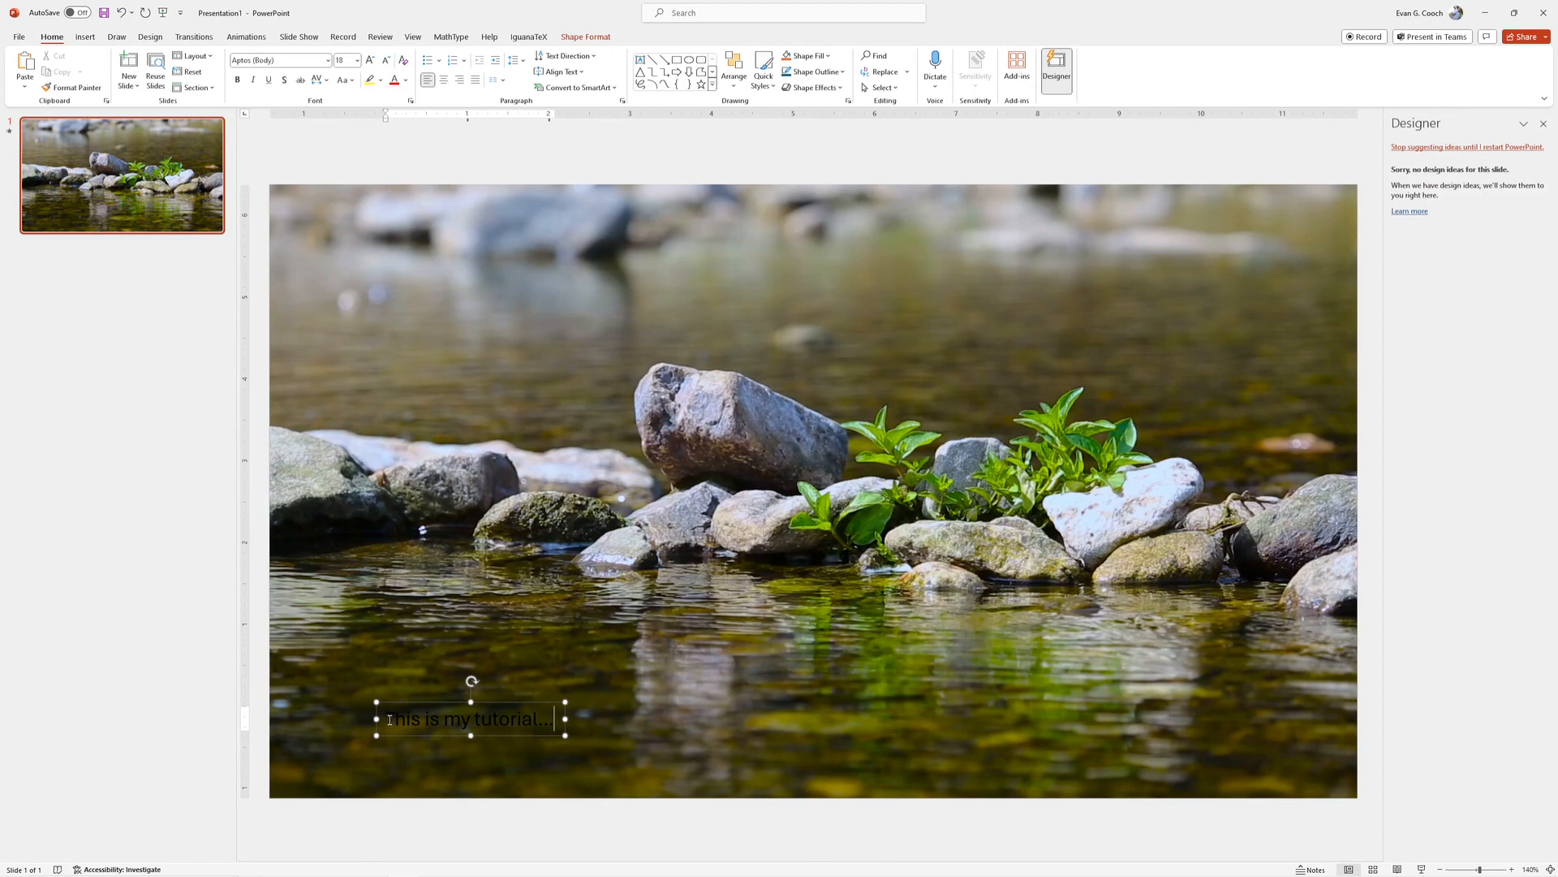
- Make the caption text white at 44 pt and move its text box slightly up and to the left
drag(390, 719, 559, 719)
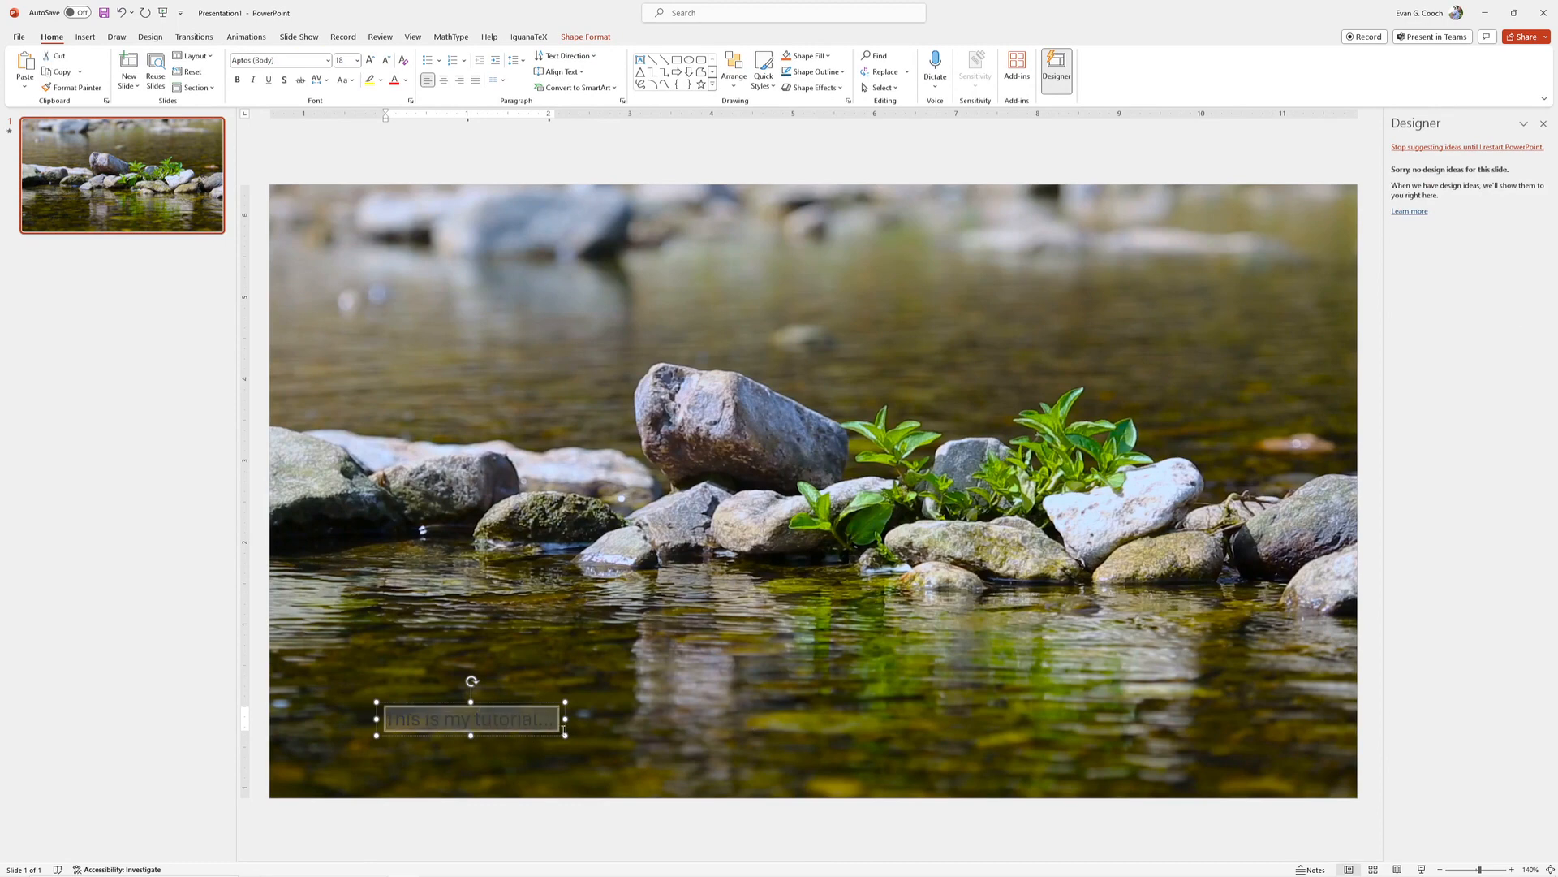
click(405, 79)
click(392, 115)
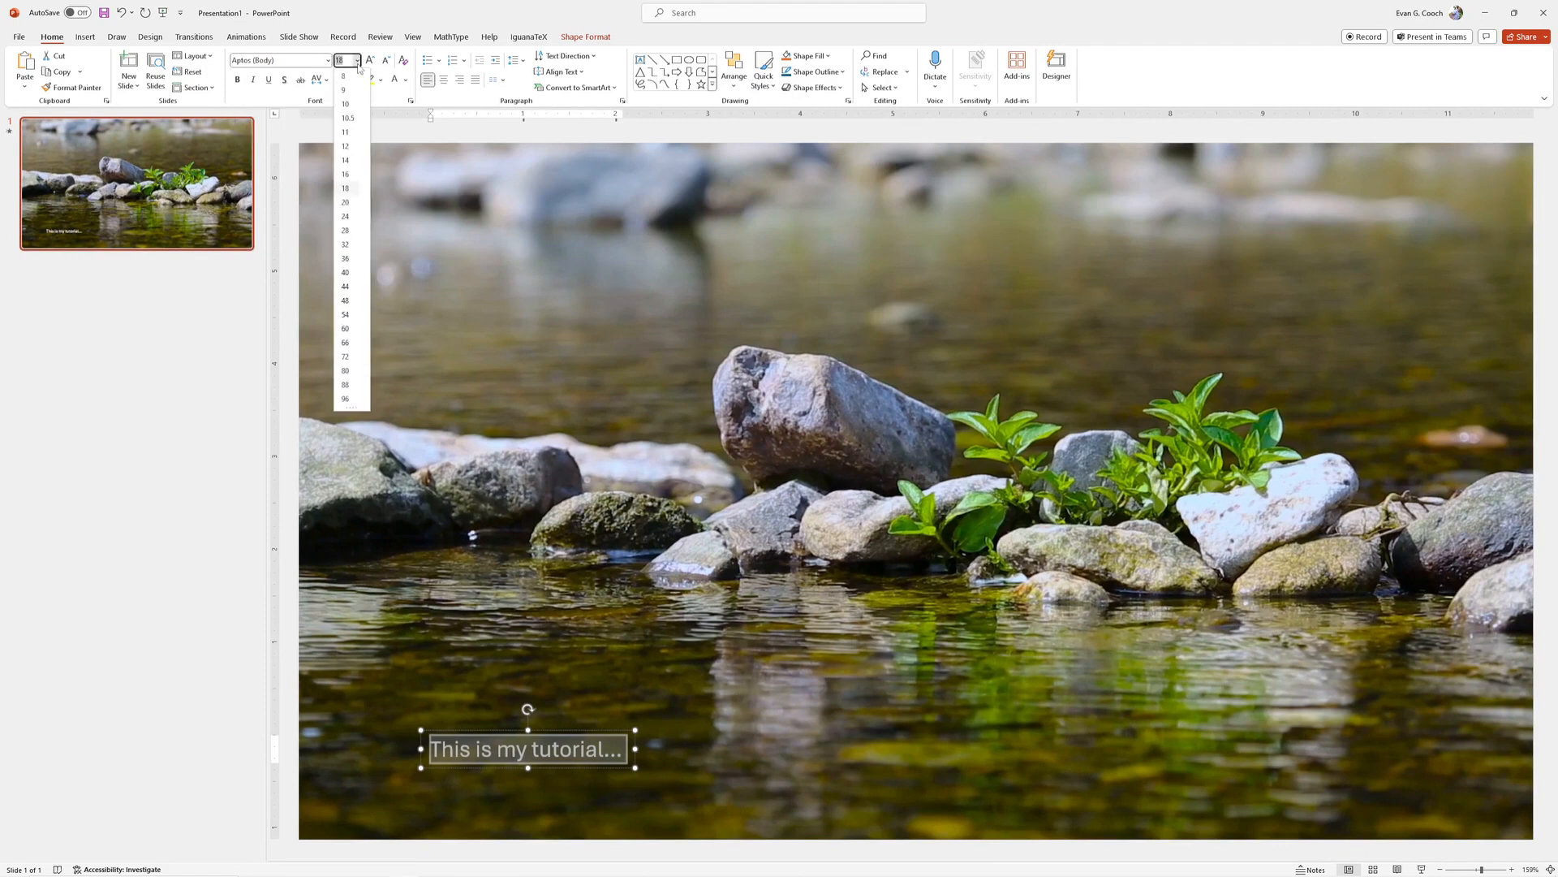
click(357, 60)
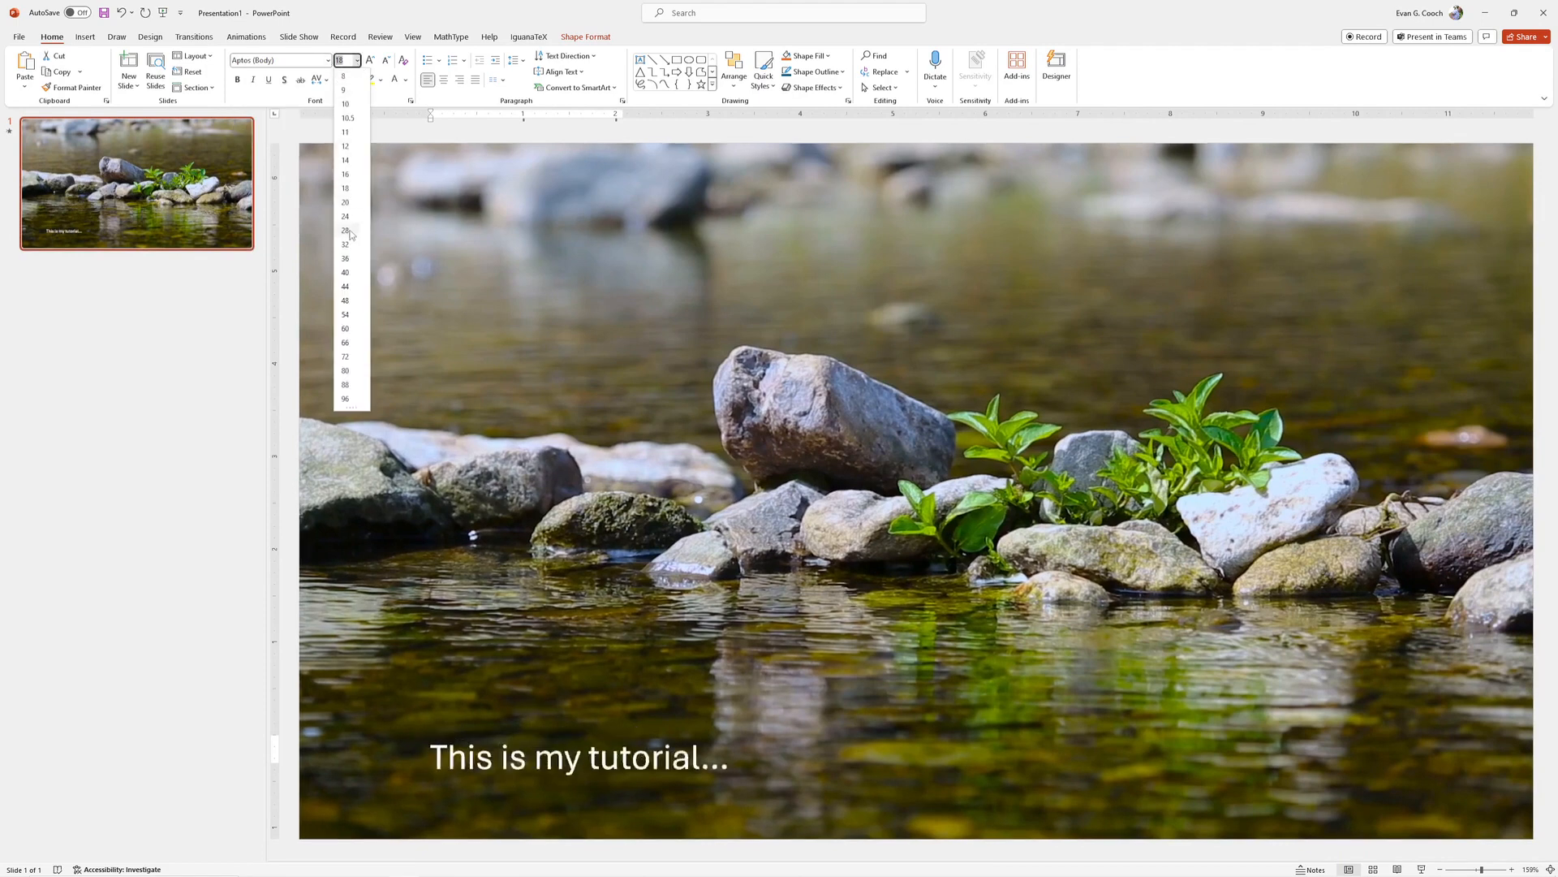
click(345, 287)
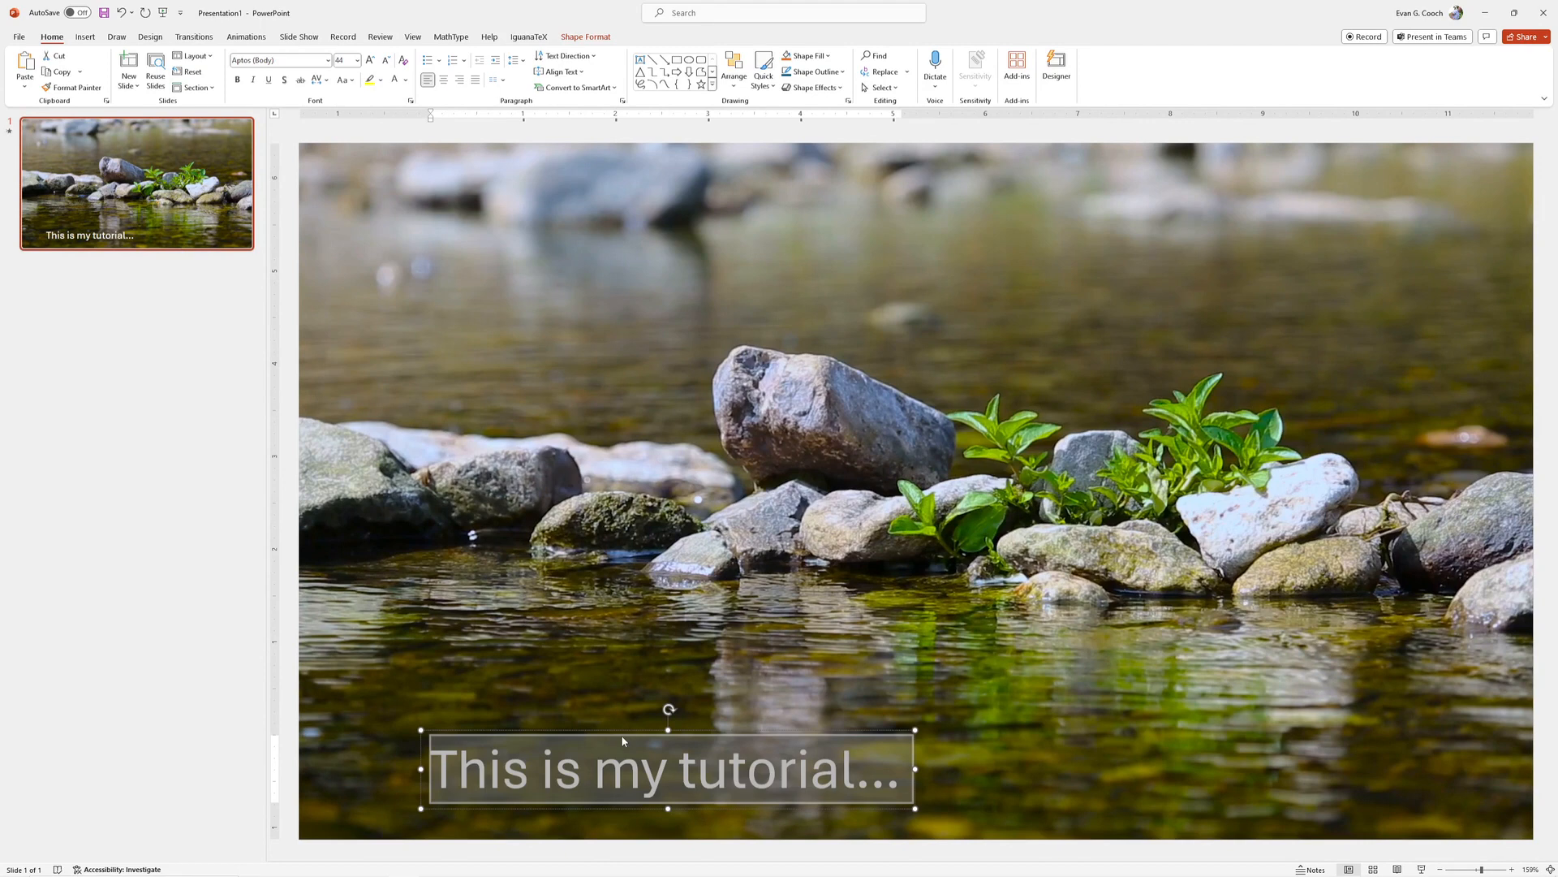
drag(619, 732, 559, 718)
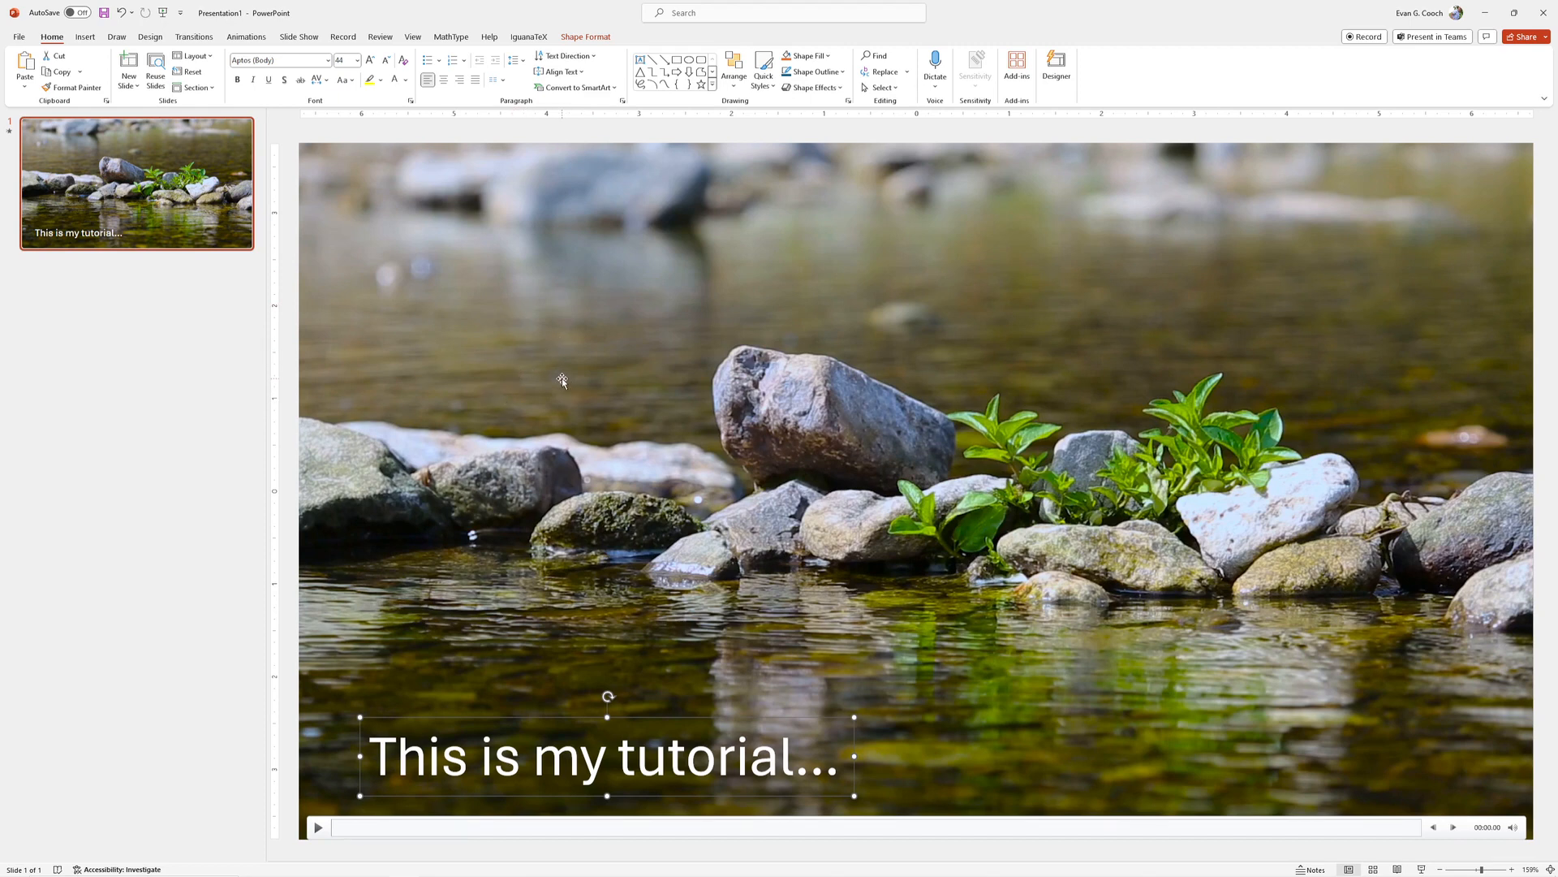
- Apply only the Play animation to the video on the slide
click(246, 38)
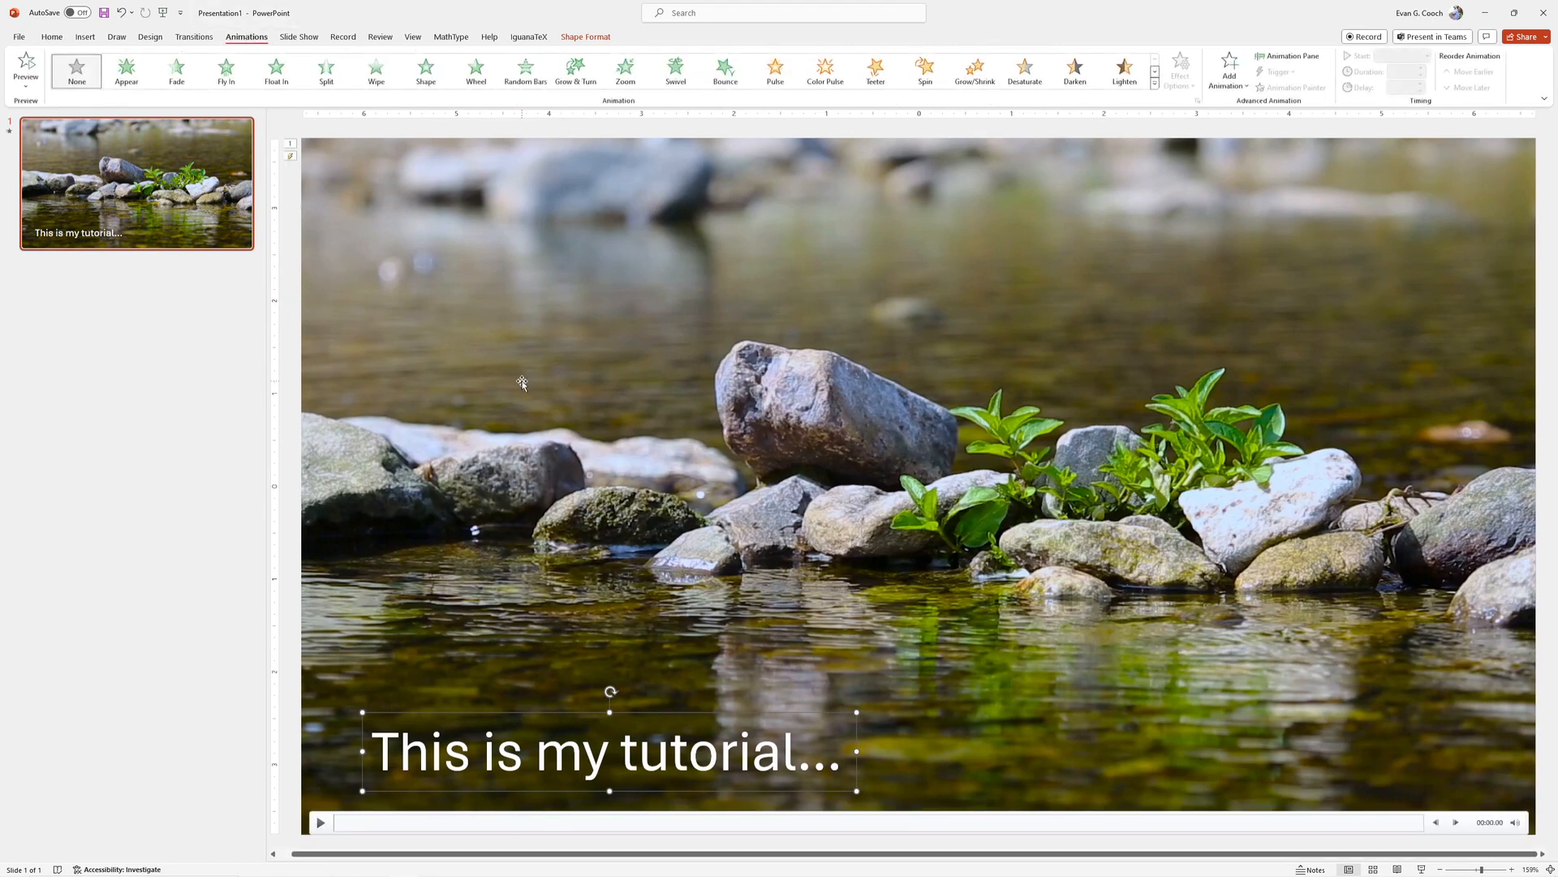
click(529, 349)
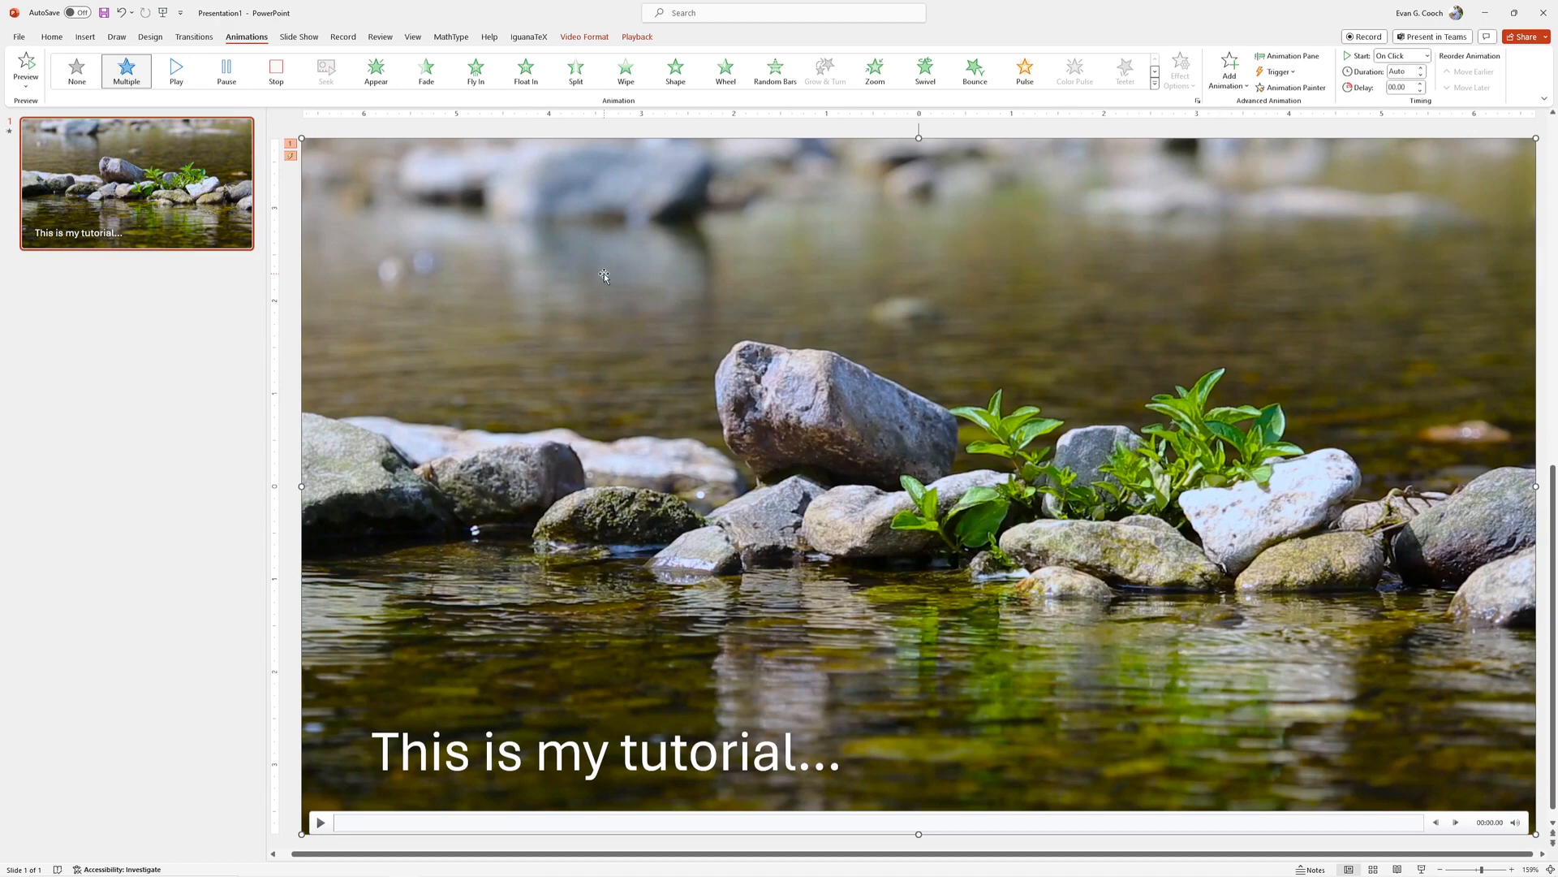
click(177, 73)
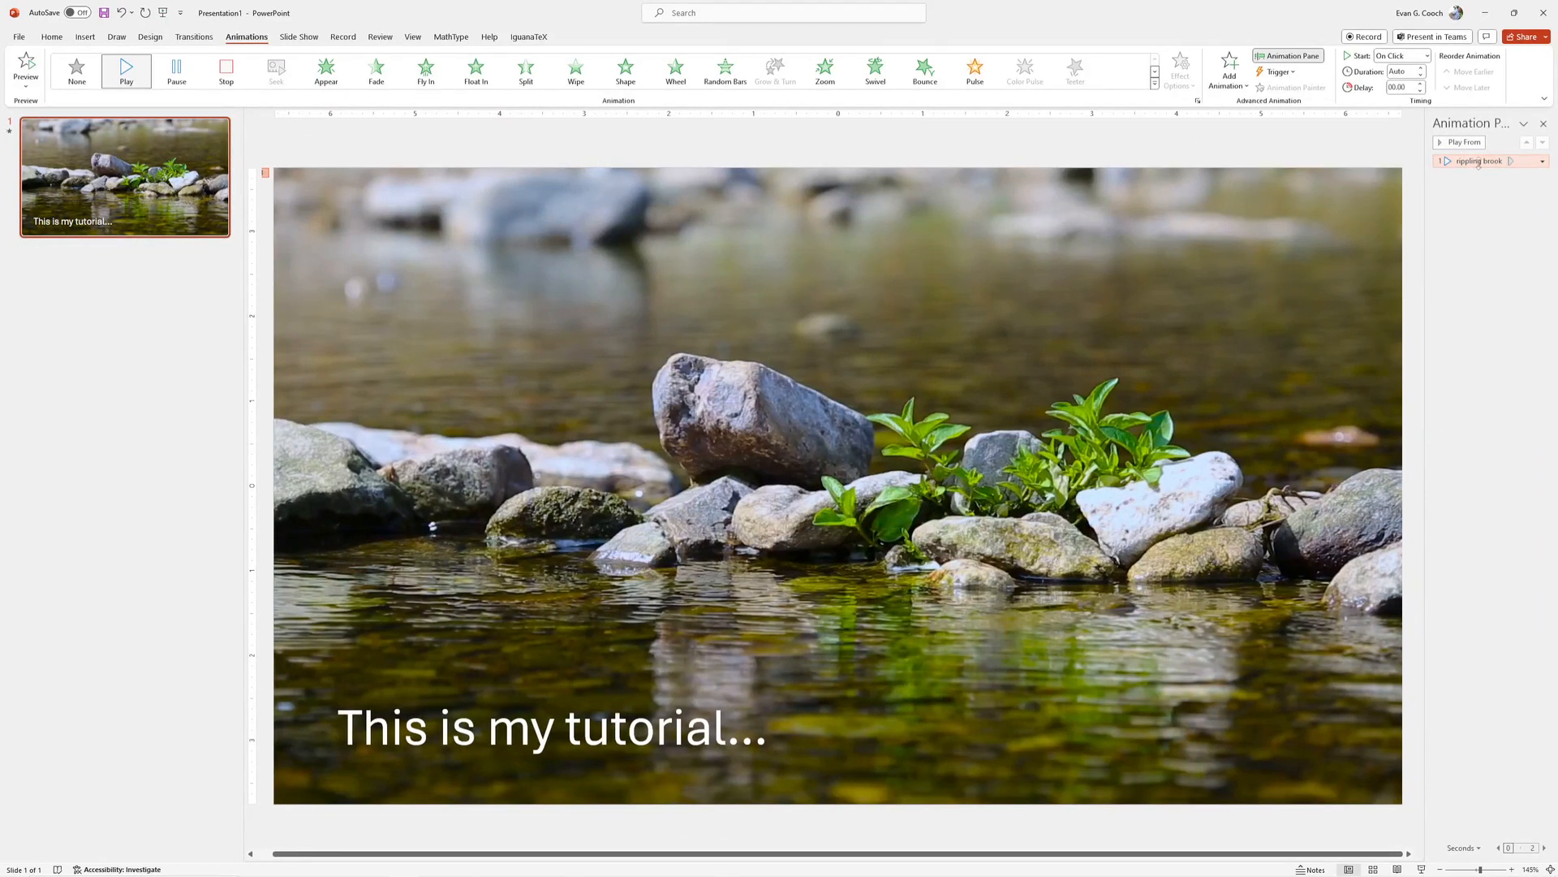
- Open the effect options of the rippling brook video's play animation
click(1542, 161)
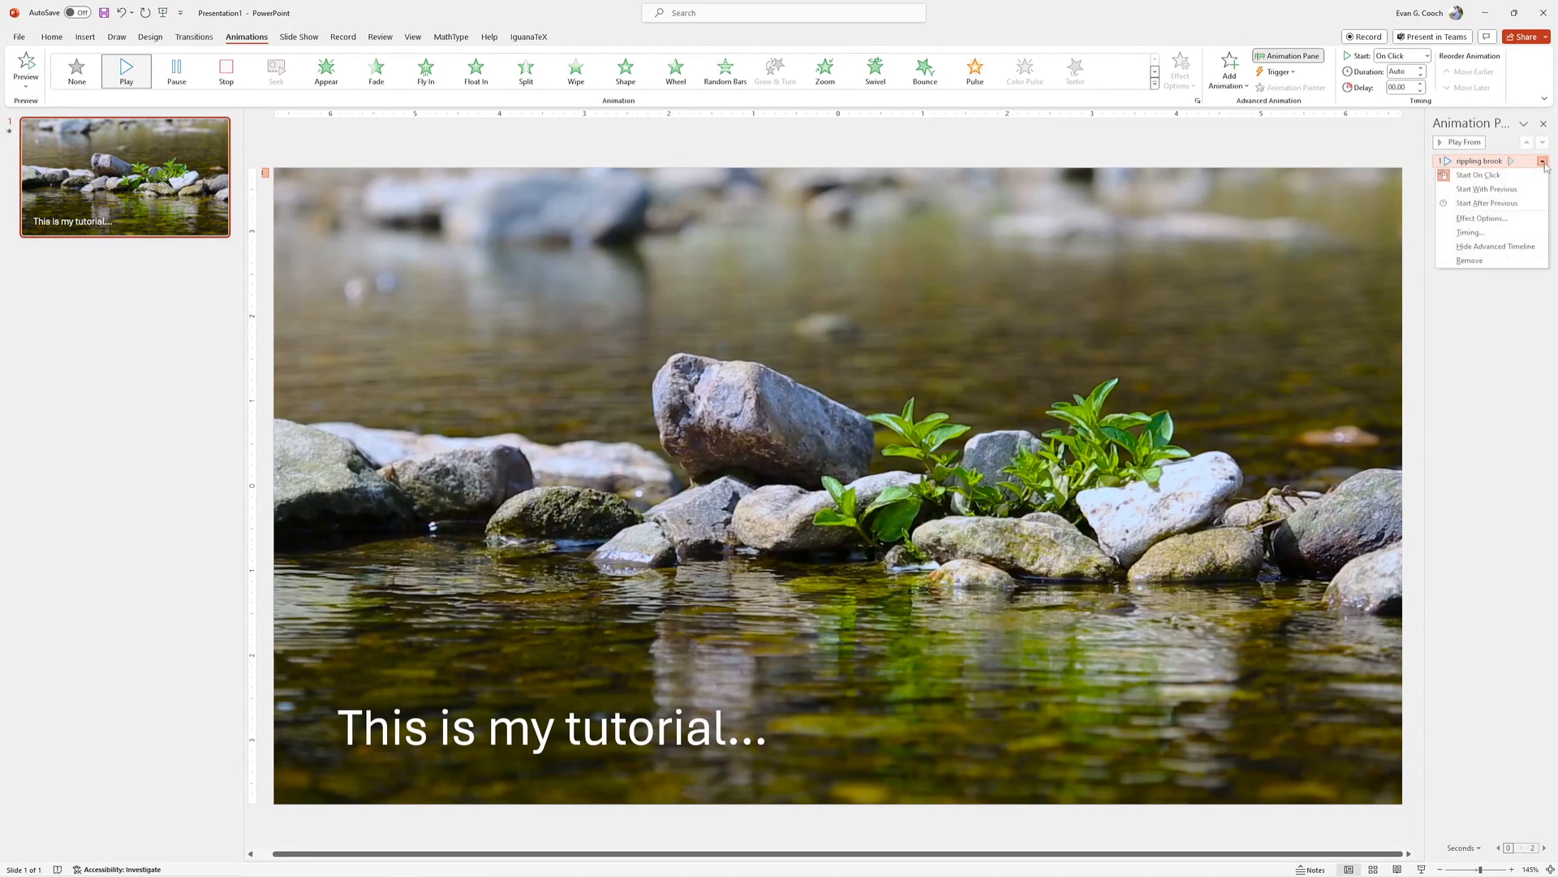
click(1496, 221)
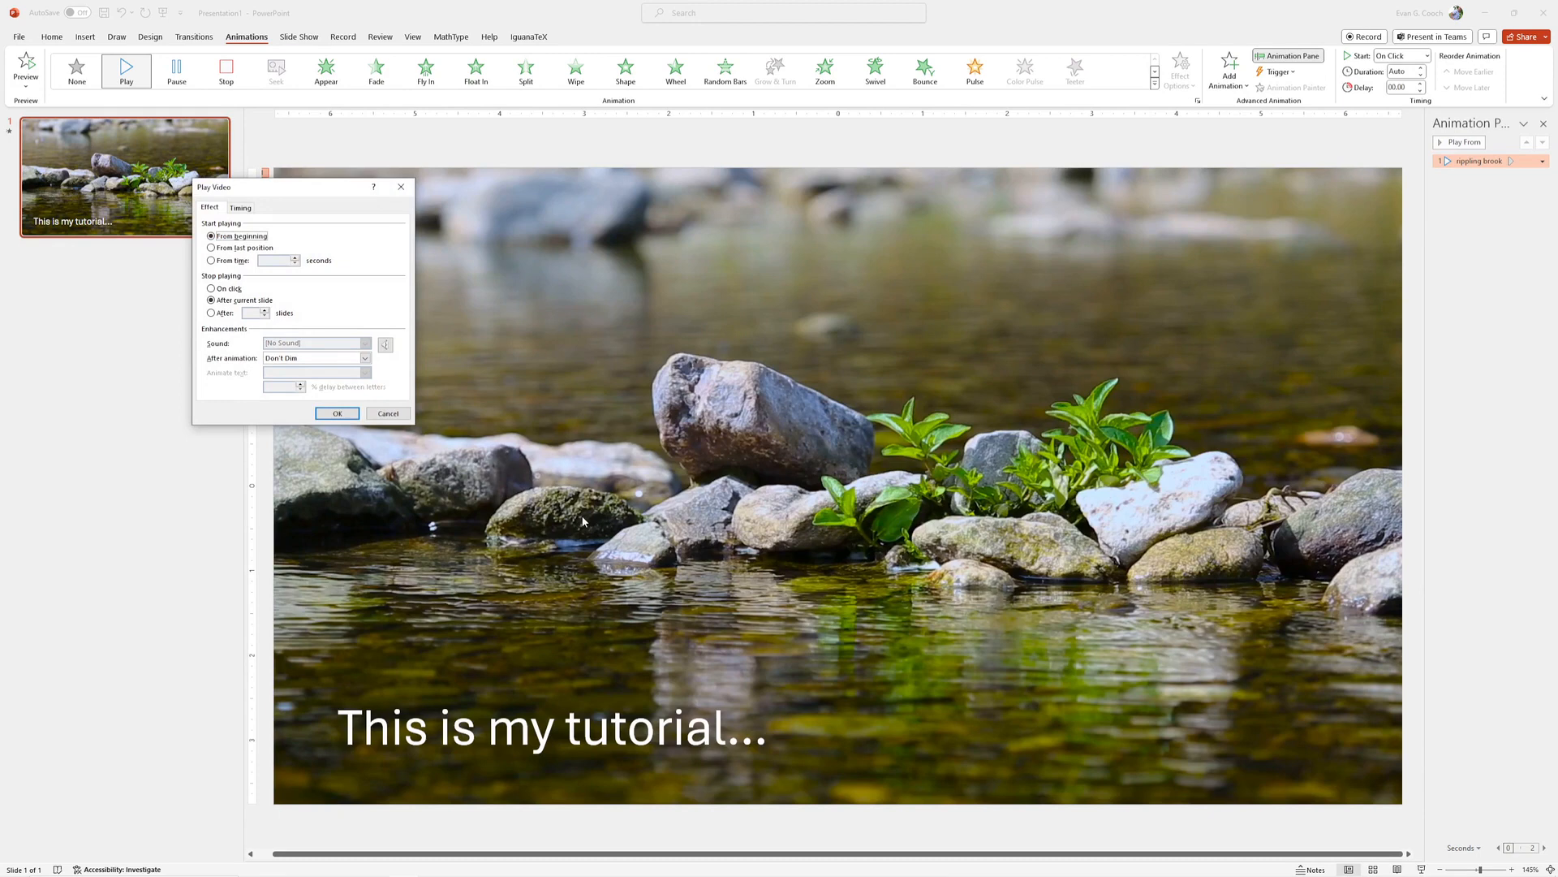